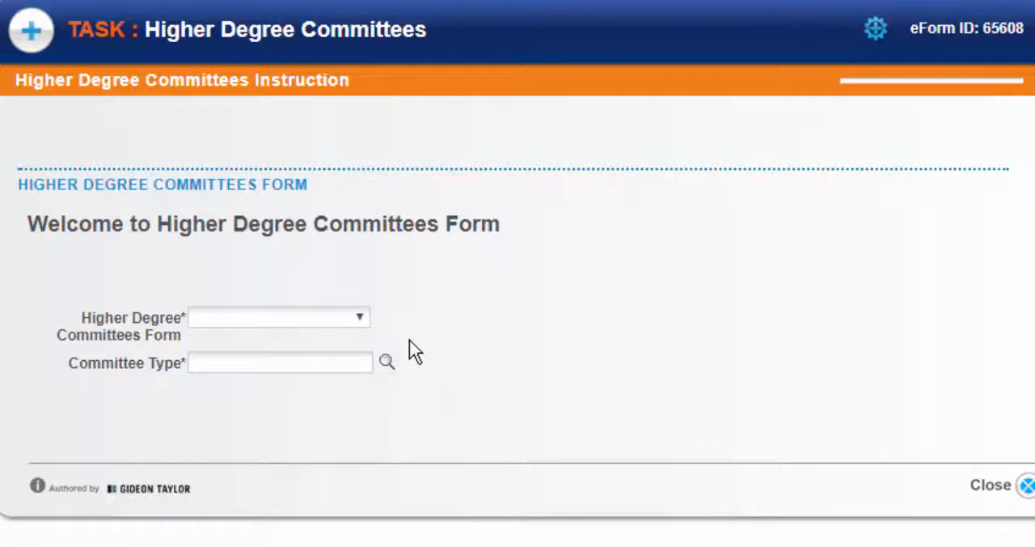
- Choose the Qualifying Examination form with the Doctoral committee type and proceed to the requirements page
{"action": "left_click", "coordinate": [359, 316]}
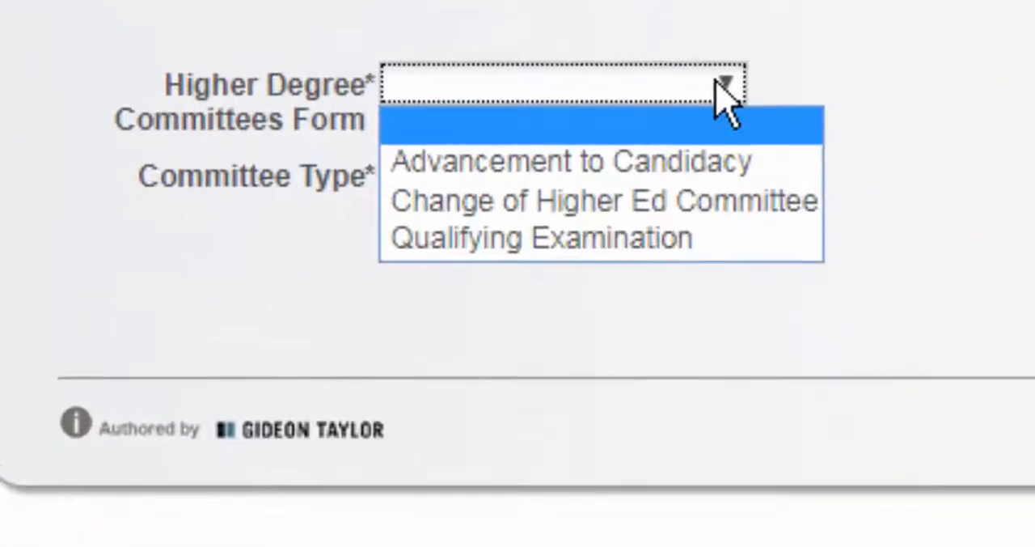
{"action": "left_click", "coordinate": [725, 236]}
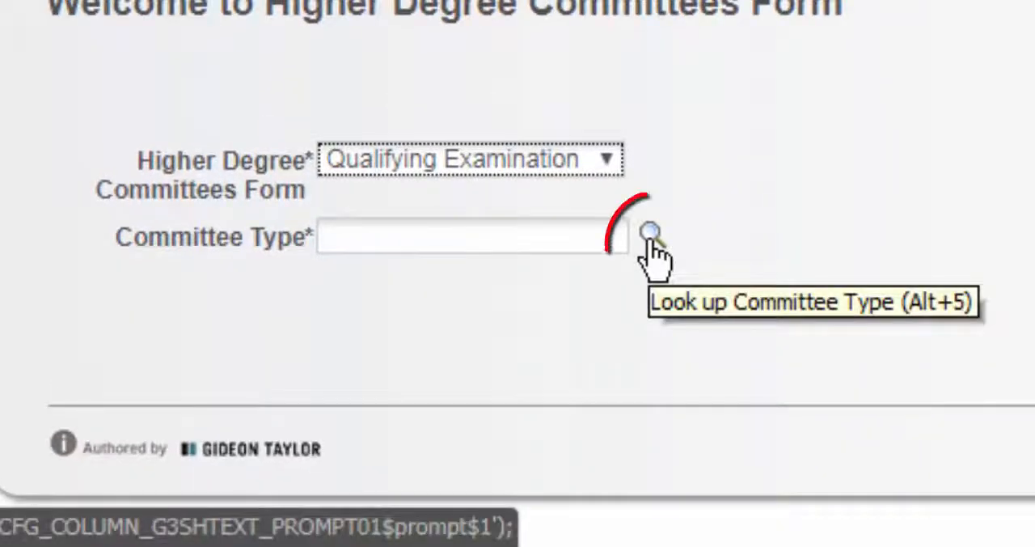
{"action": "left_click", "coordinate": [652, 242]}
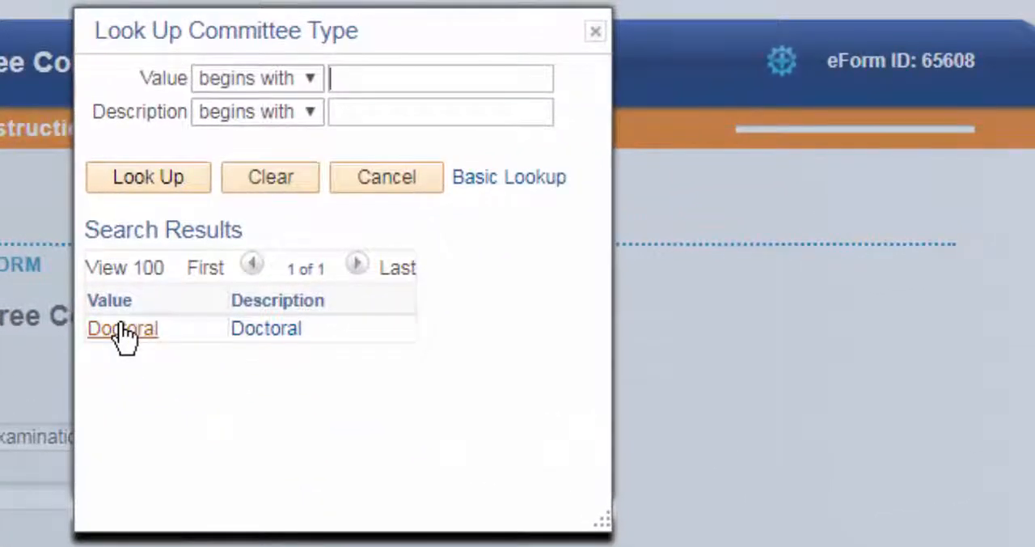
{"action": "left_click", "coordinate": [125, 333]}
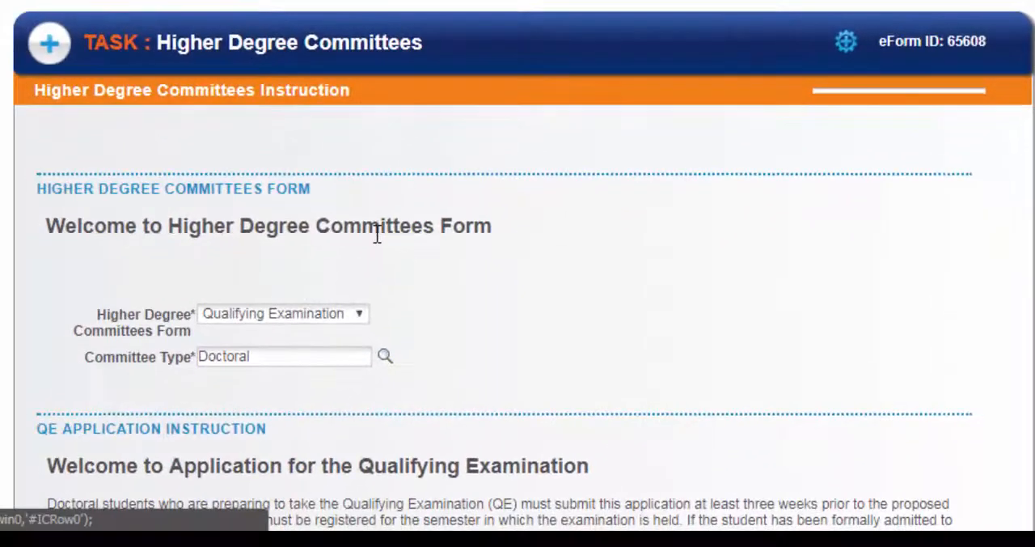
{"action": "scroll", "coordinate": [123, 330], "scroll_direction": "down", "scroll_amount": 4}
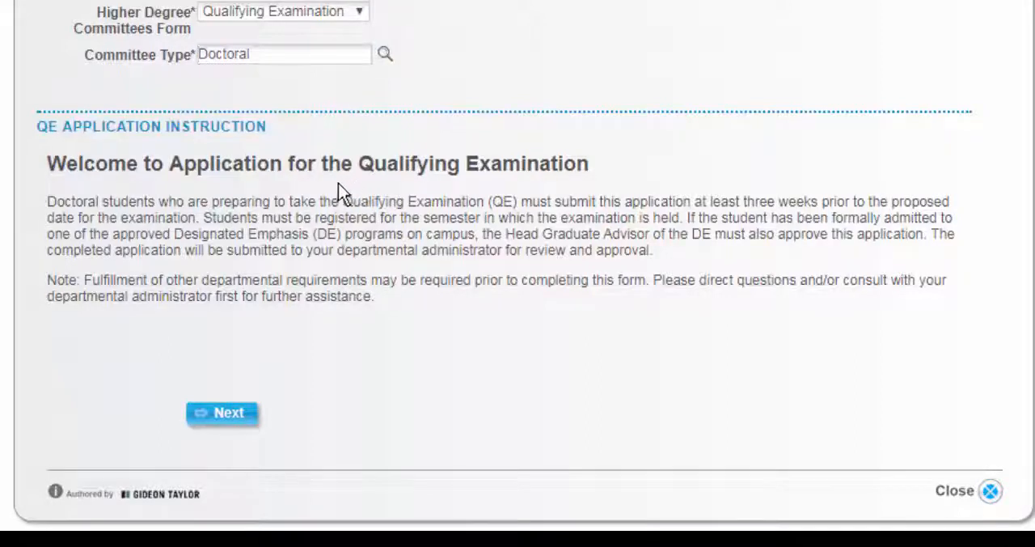
{"action": "left_click", "coordinate": [220, 417]}
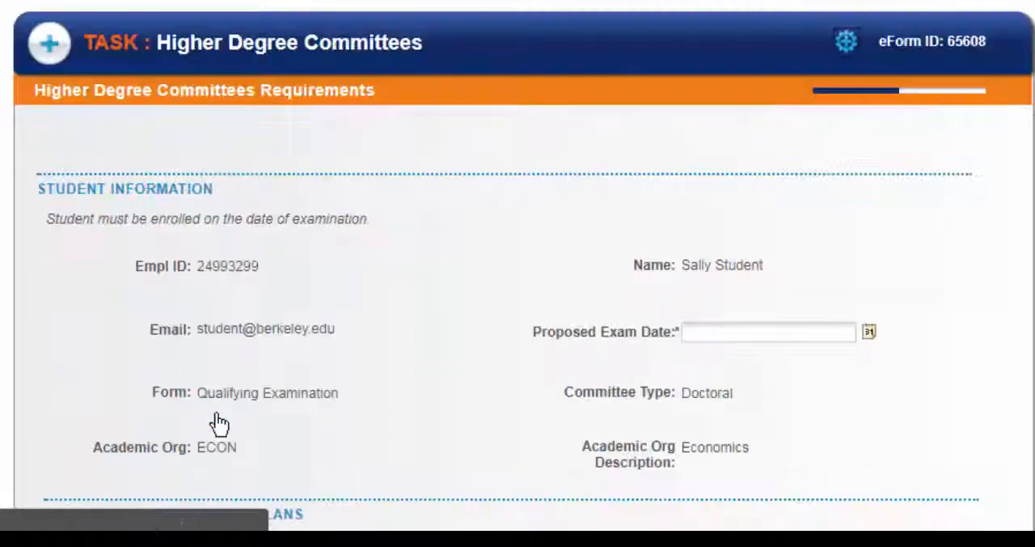
- Set the proposed exam date to June 30, 2017 using the calendar
{"action": "scroll", "coordinate": [218, 414], "scroll_direction": "down", "scroll_amount": 1}
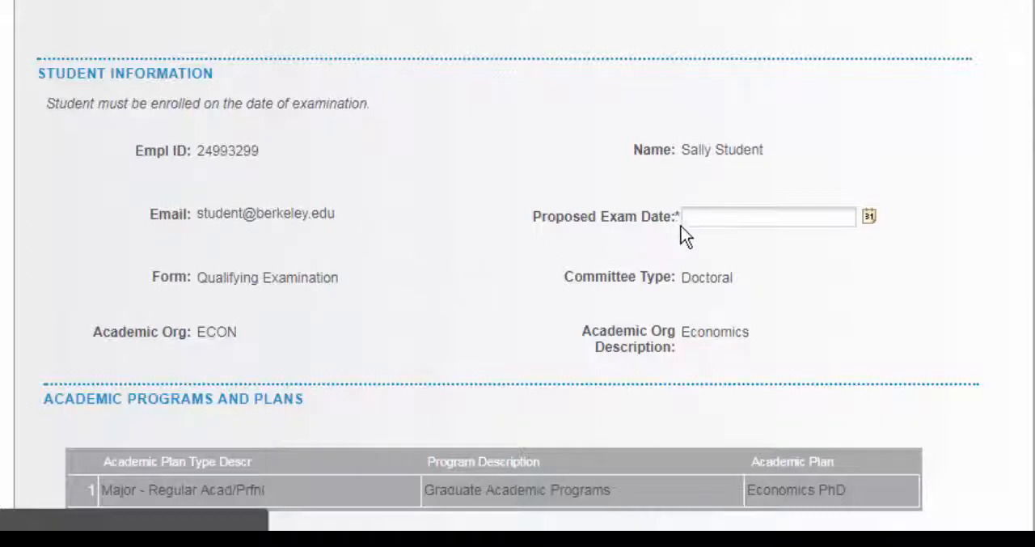
{"action": "left_click", "coordinate": [704, 215]}
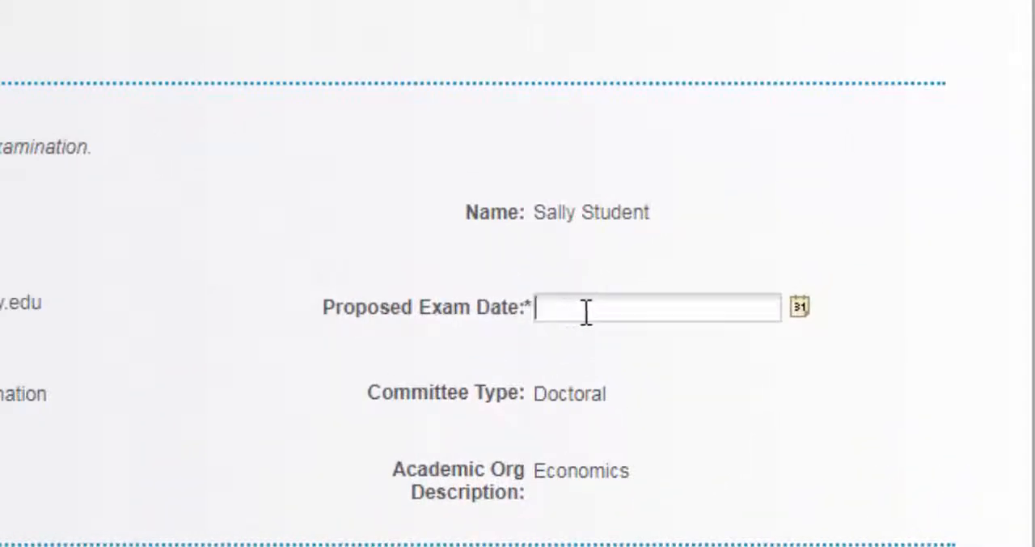
{"action": "left_click", "coordinate": [799, 307]}
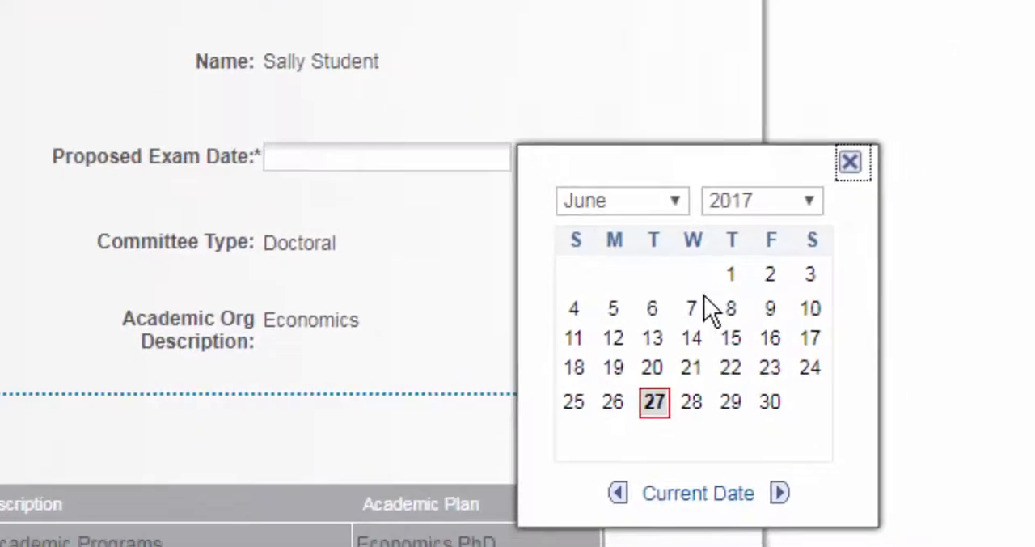
{"action": "left_click", "coordinate": [766, 401]}
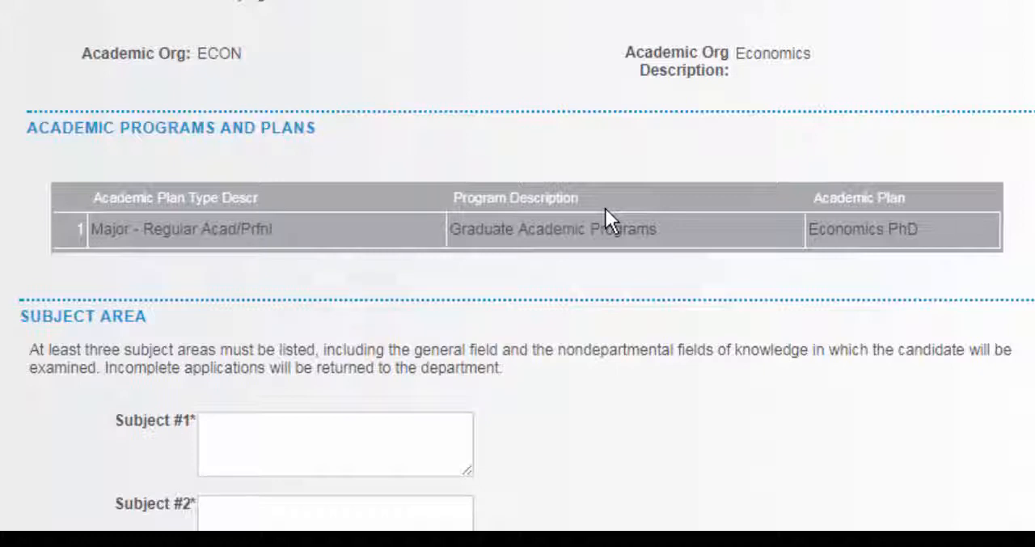
- Fill in the three required subject areas as Subject 1, Subject 2 and Subject 3
{"action": "scroll", "coordinate": [604, 208], "scroll_direction": "down", "scroll_amount": 5}
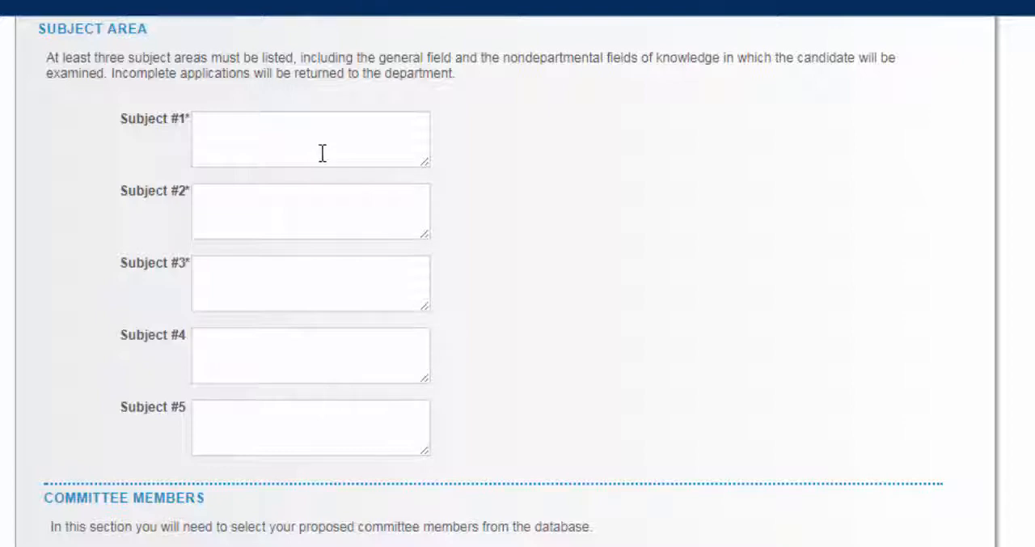
{"action": "left_click", "coordinate": [322, 153]}
{"action": "type", "text": "Su"}
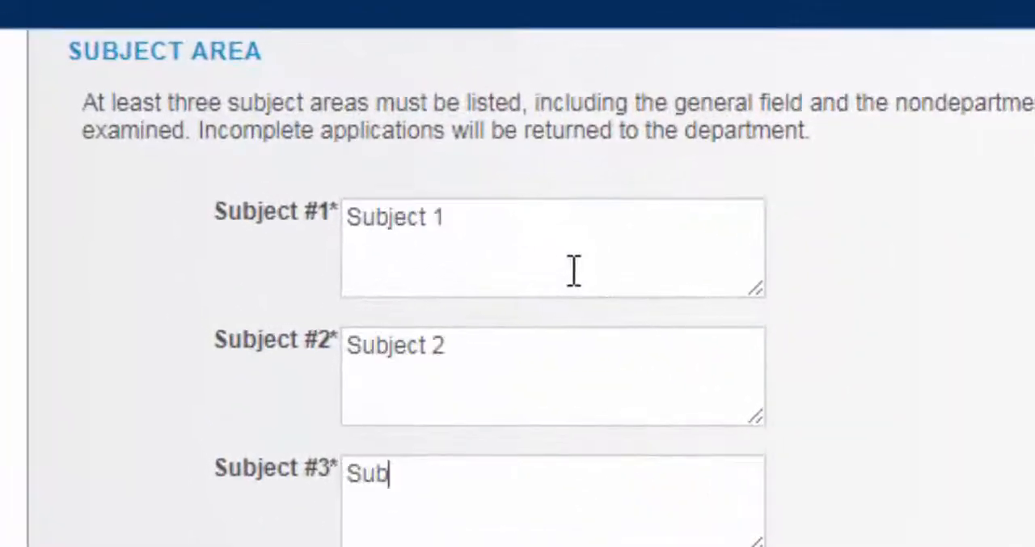
{"action": "type", "text": "ject 3"}
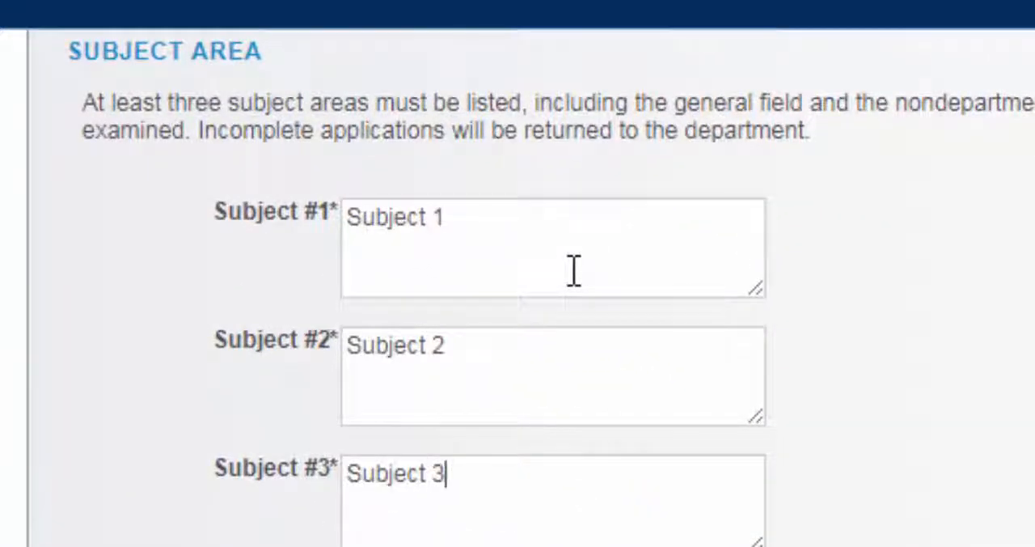
- Look up the Chair by full name in the description and assign the Asst Professor-Acad Yr-B/E listing in Economics
{"action": "scroll", "coordinate": [555, 307], "scroll_direction": "down", "scroll_amount": 10}
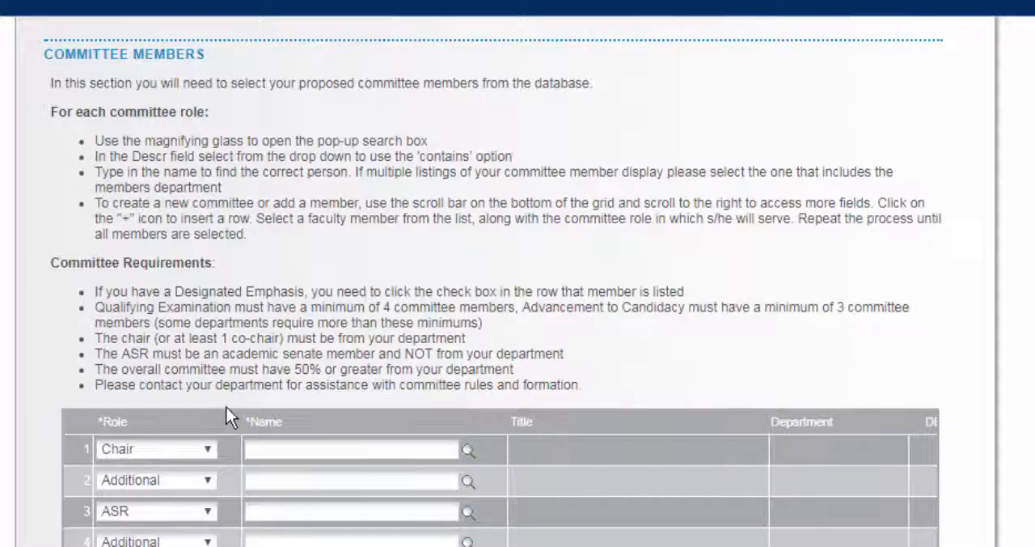
{"action": "scroll", "coordinate": [226, 406], "scroll_direction": "down", "scroll_amount": 3}
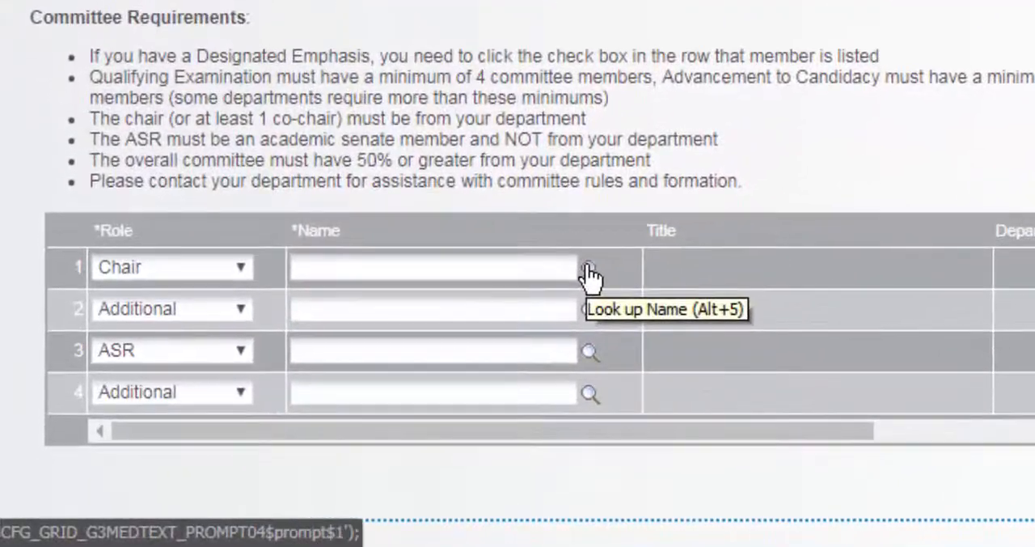
{"action": "left_click", "coordinate": [523, 302]}
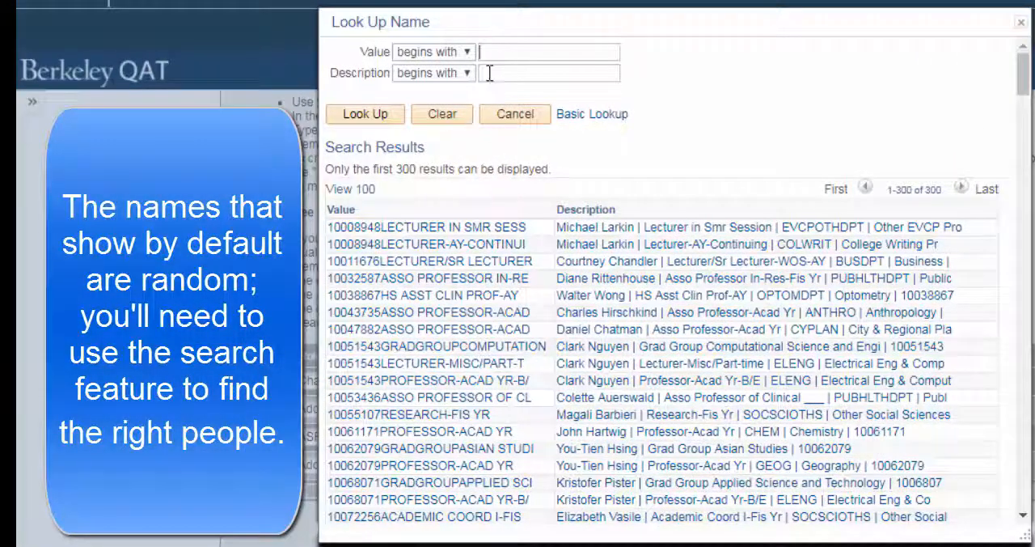
{"action": "left_click", "coordinate": [489, 73]}
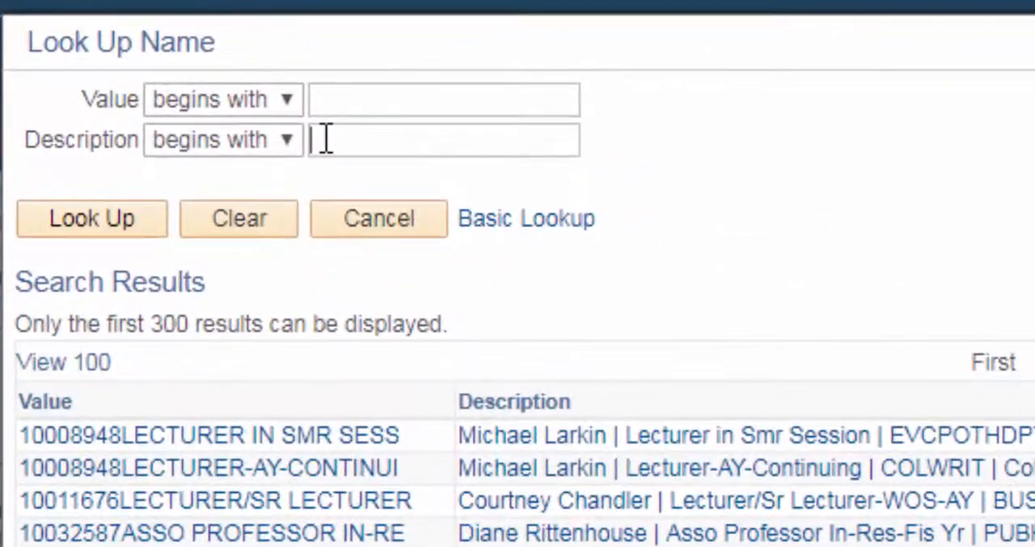
{"action": "type", "text": "Cecile Gaubert"}
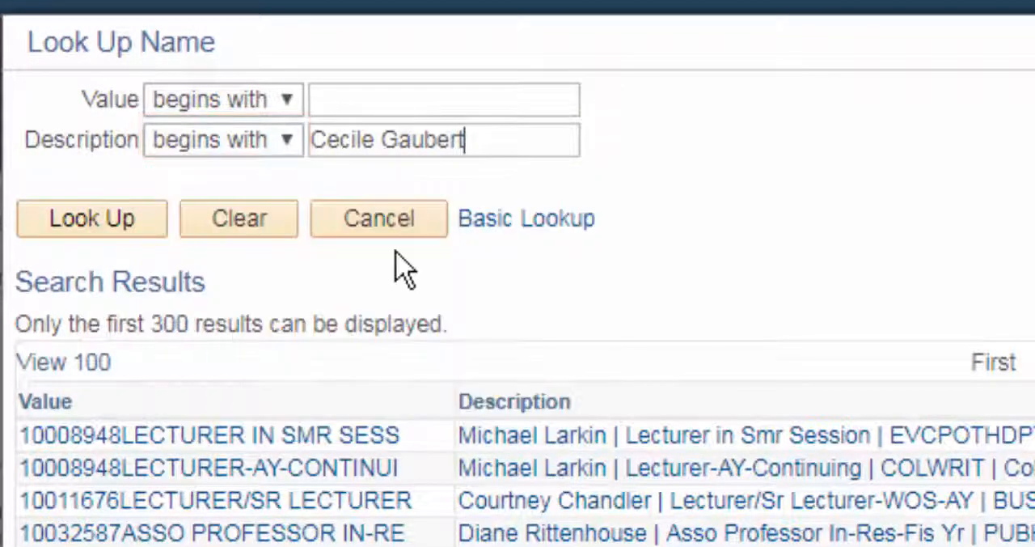
{"action": "key", "text": "Return"}
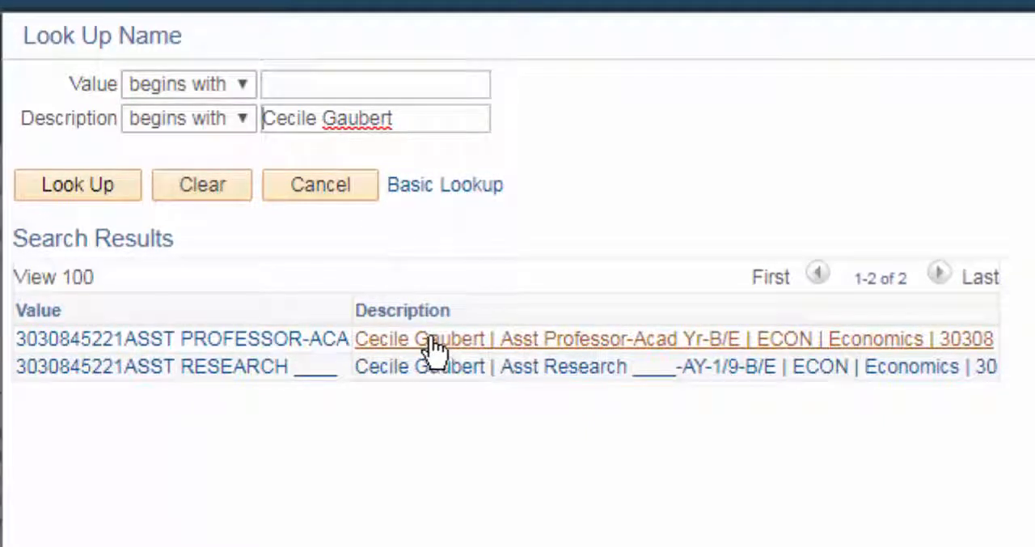
{"action": "left_click", "coordinate": [532, 340]}
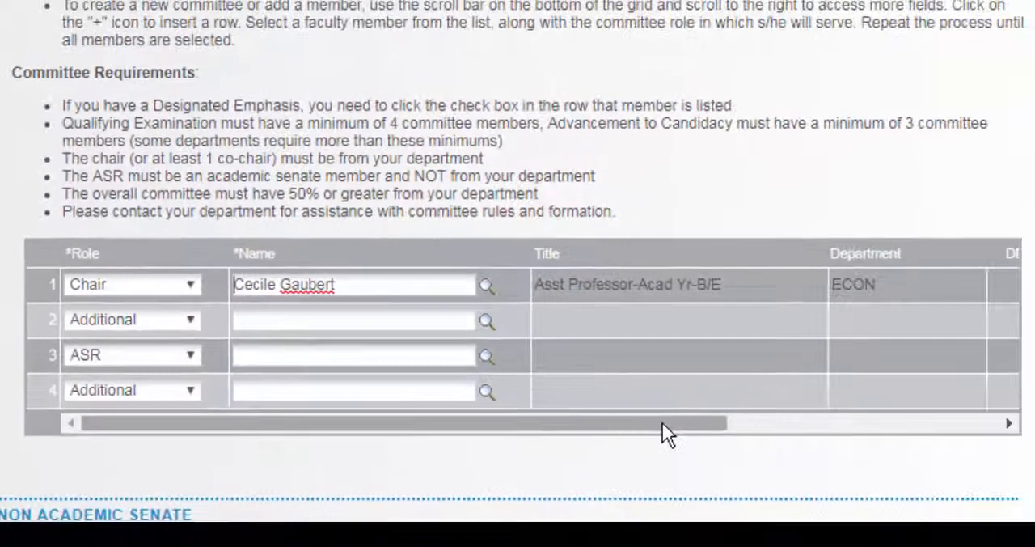
- Assign the Additional member in row 2 by searching descriptions containing the surname and choosing the Professor-Acad Yr-B/E listing in MATSCI
{"action": "left_click_drag", "start_coordinate": [780, 442], "coordinate": [968, 429]}
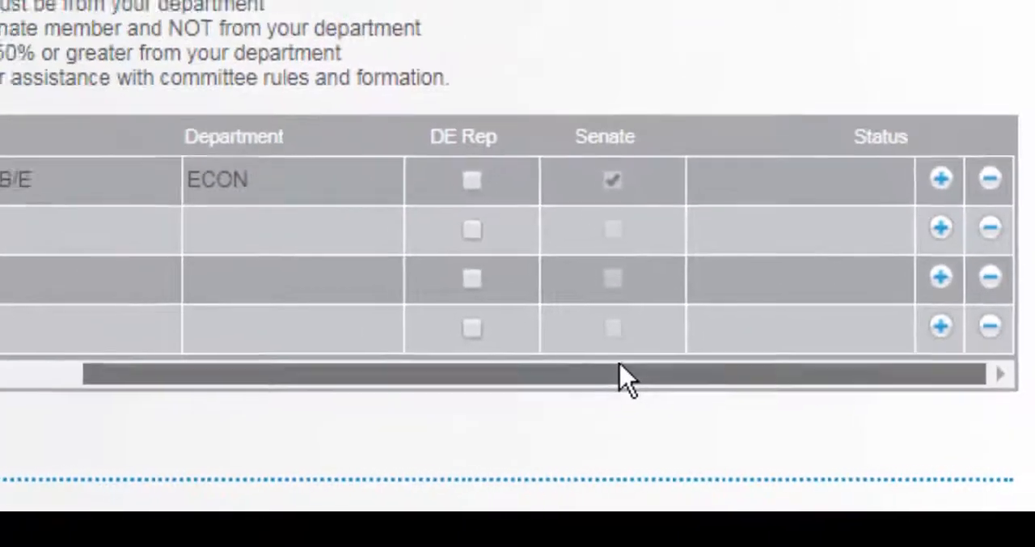
{"action": "left_click_drag", "start_coordinate": [627, 378], "coordinate": [153, 376]}
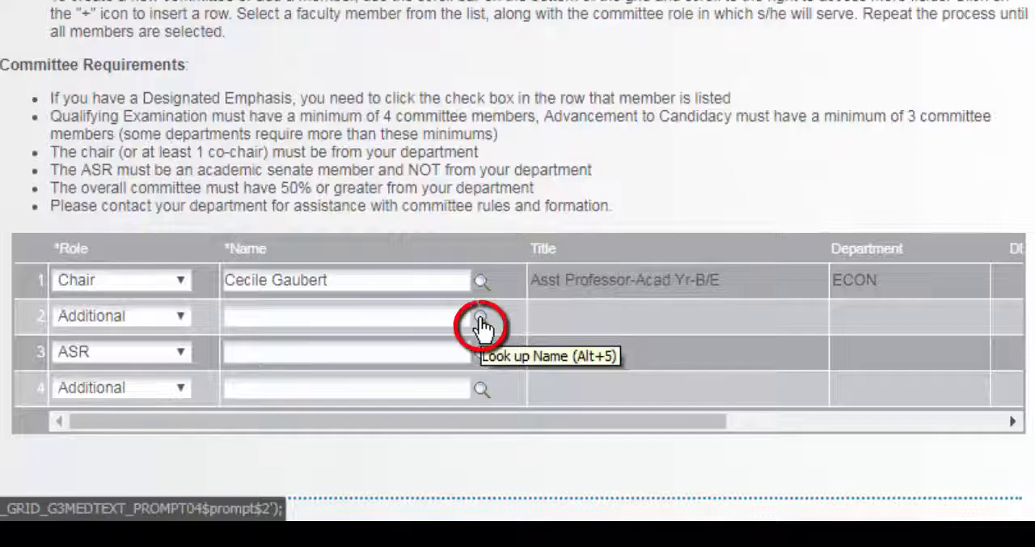
{"action": "left_click", "coordinate": [480, 321]}
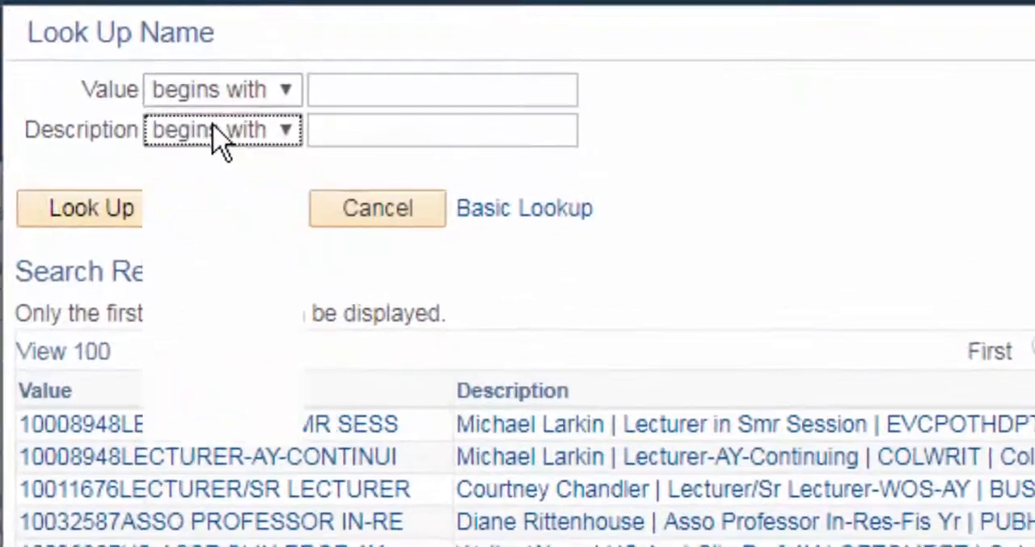
{"action": "left_click", "coordinate": [183, 108]}
{"action": "left_click", "coordinate": [179, 155]}
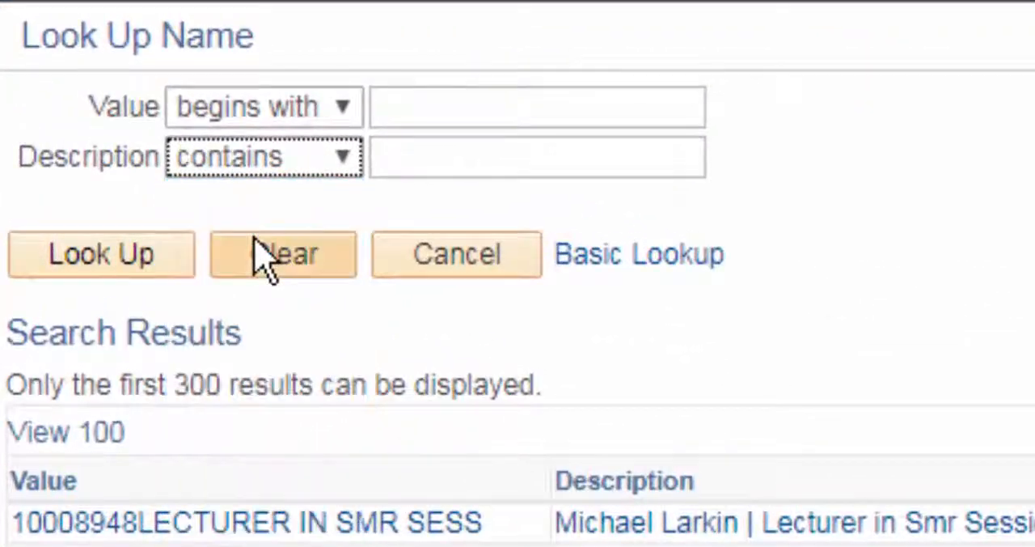
{"action": "left_click", "coordinate": [395, 163]}
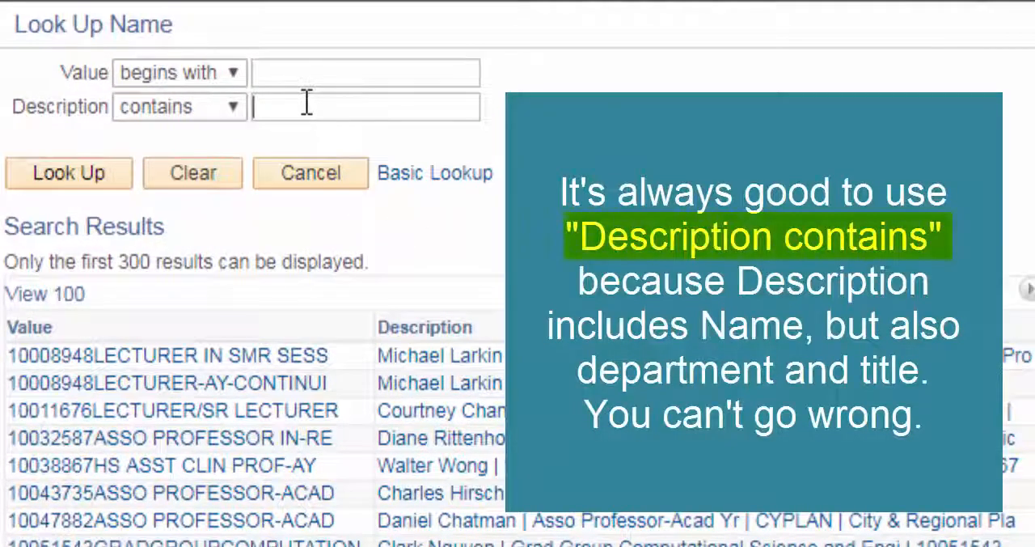
{"action": "type", "text": "Doy"}
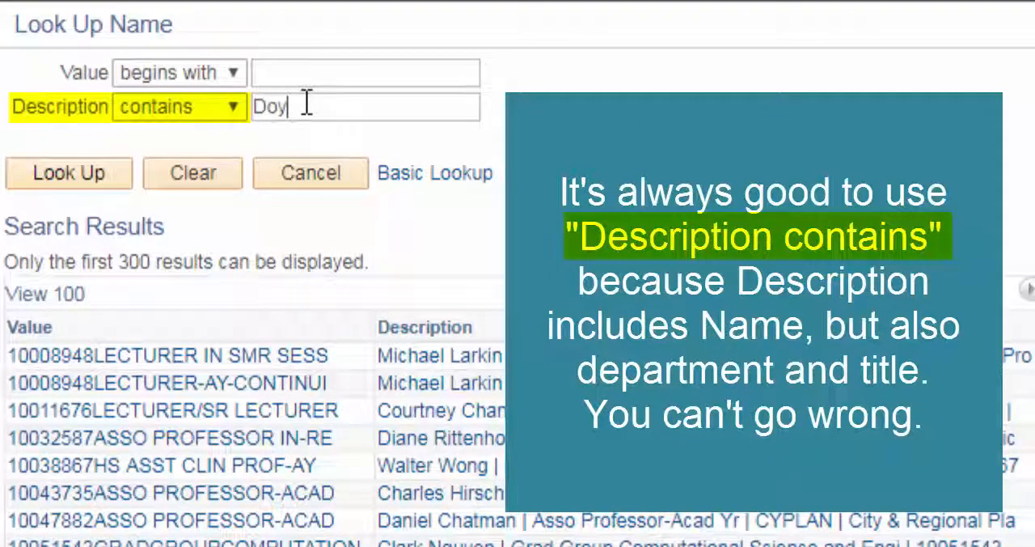
{"action": "type", "text": "le"}
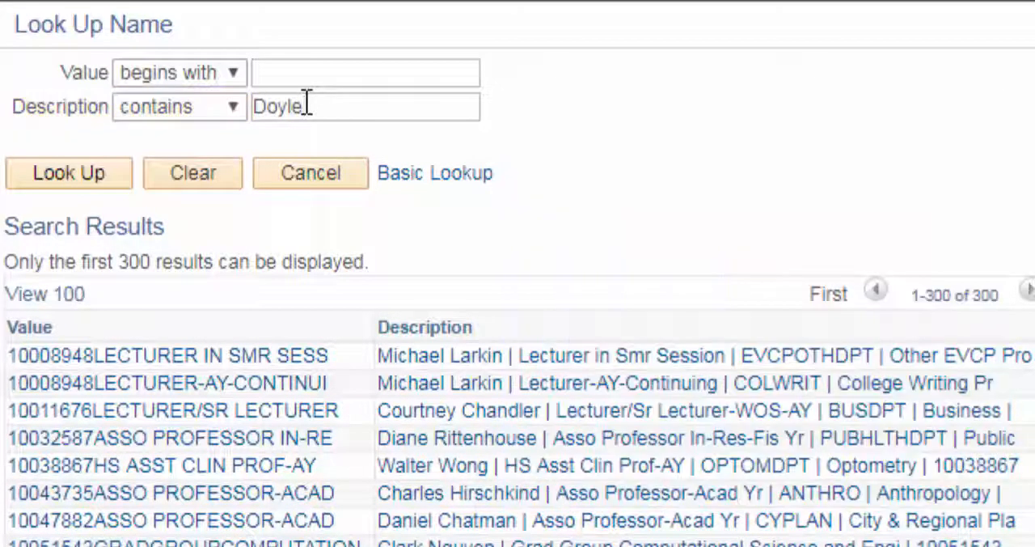
{"action": "key", "text": "Return"}
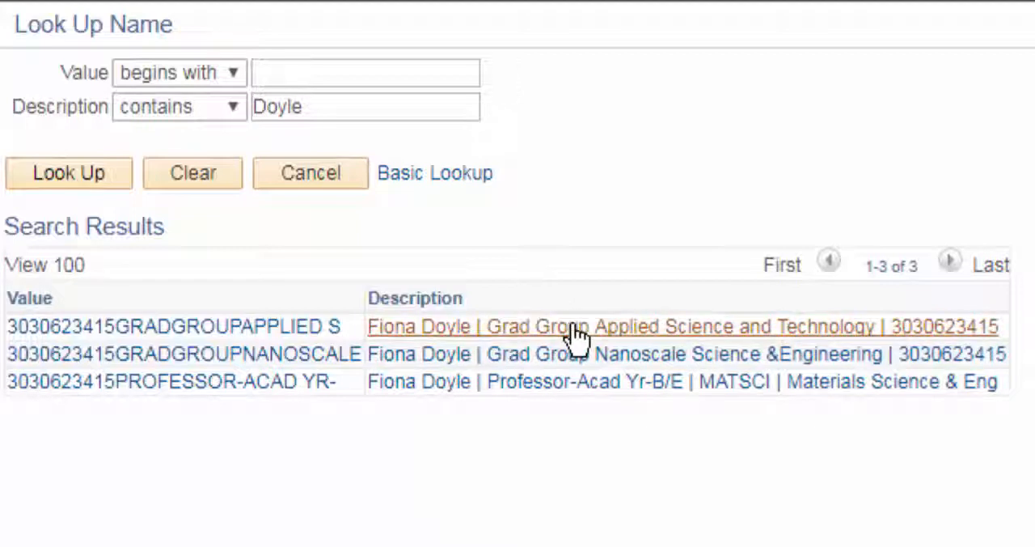
{"action": "left_click", "coordinate": [574, 386]}
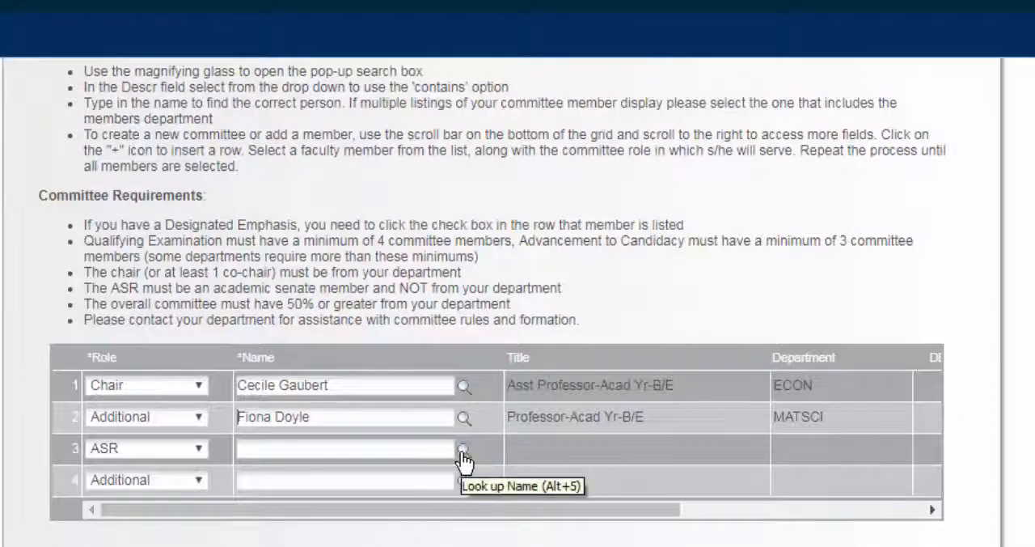
- Assign the ASR member by searching descriptions containing the surname and choosing the Asso Professor-Acad Yr-B/E listing in Economics
{"action": "left_click", "coordinate": [463, 451]}
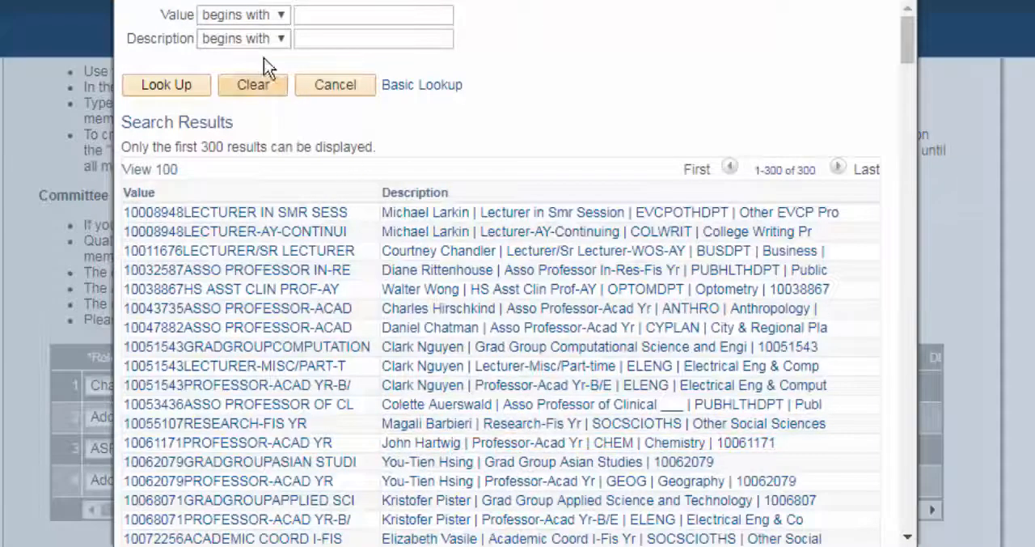
{"action": "left_click", "coordinate": [250, 38]}
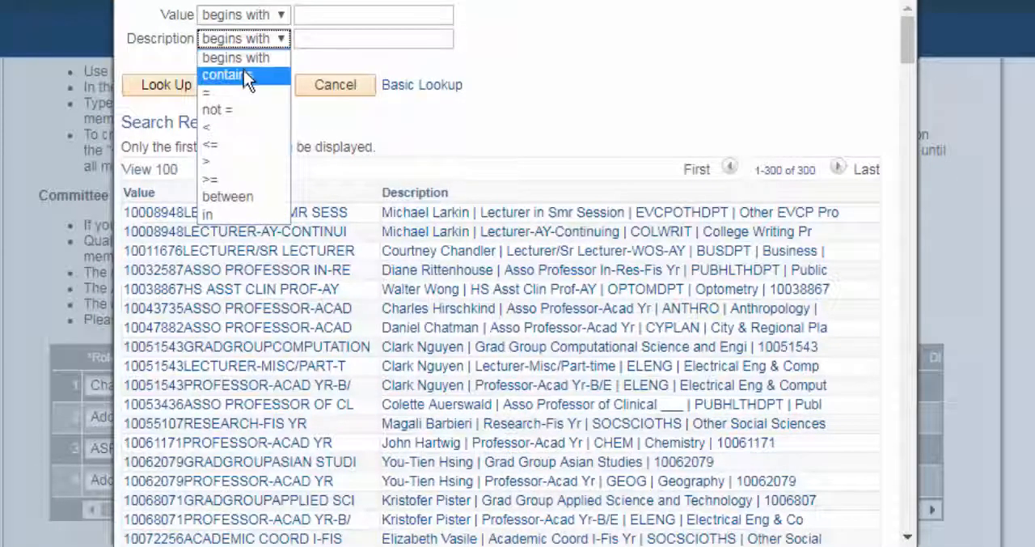
{"action": "left_click", "coordinate": [243, 72]}
{"action": "left_click", "coordinate": [310, 38]}
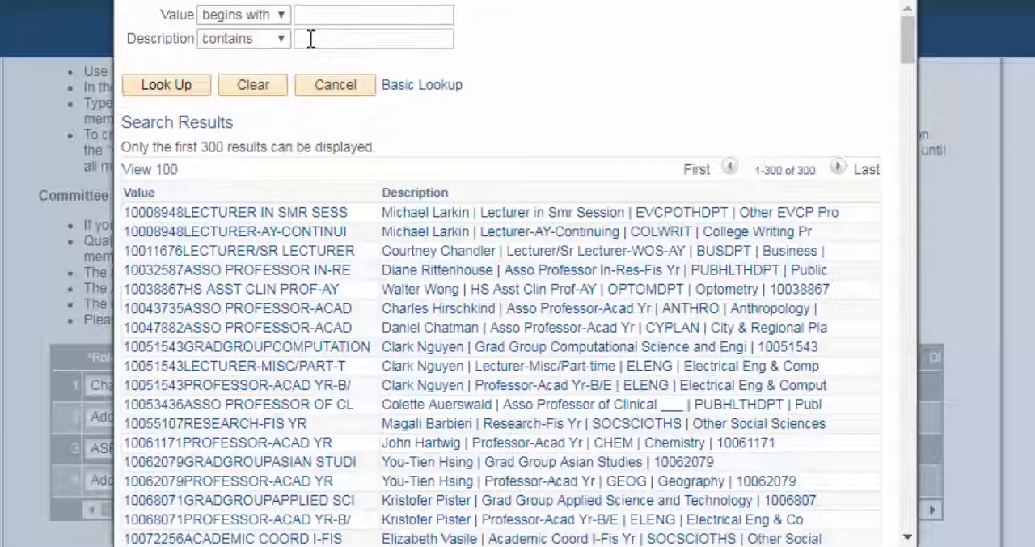
{"action": "type", "text": "Ann"}
{"action": "key", "text": "Return"}
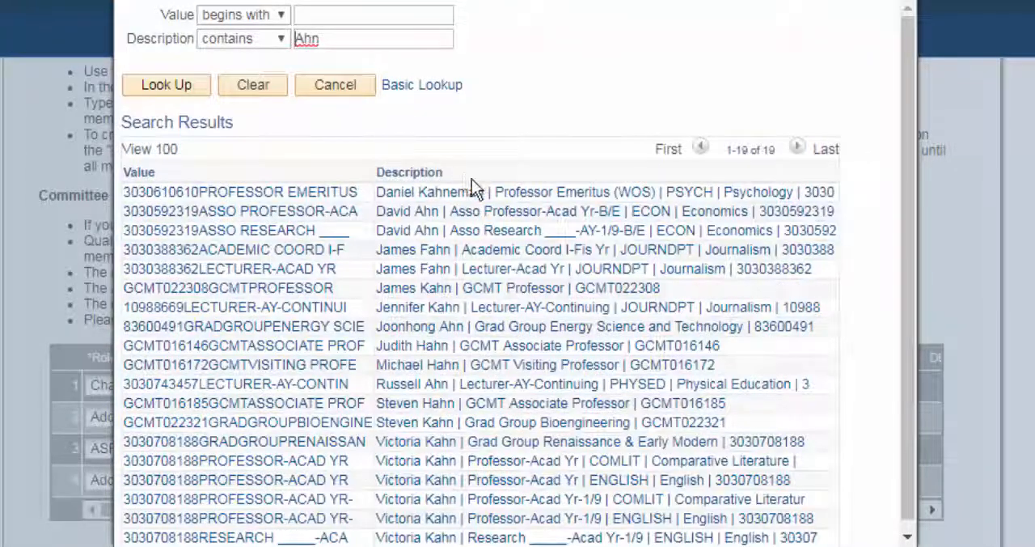
{"action": "left_click", "coordinate": [489, 215]}
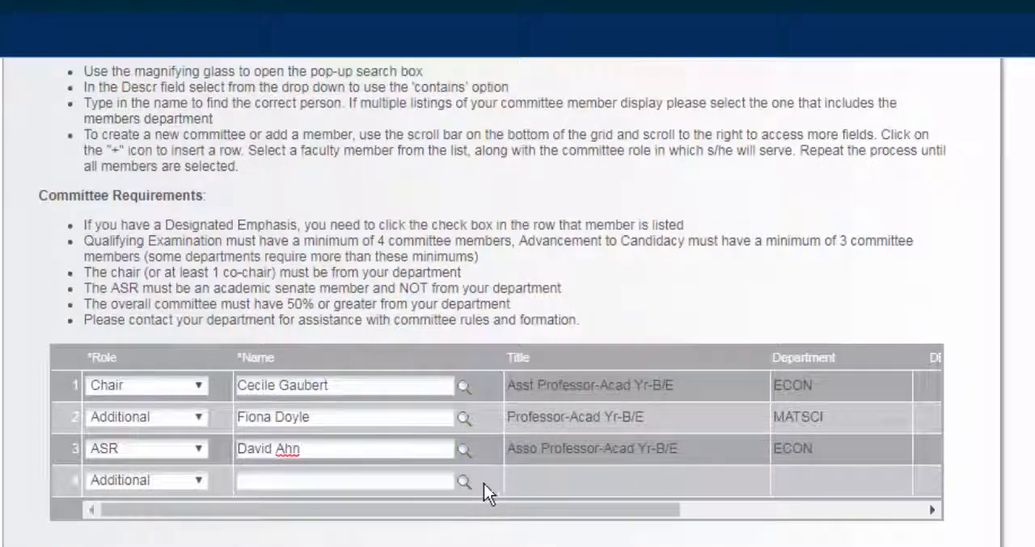
- Assign the Additional member in row 4 by searching descriptions containing the surname and choosing the Professor-Acad Yr-B/E listing in ELENG
{"action": "left_click", "coordinate": [464, 481]}
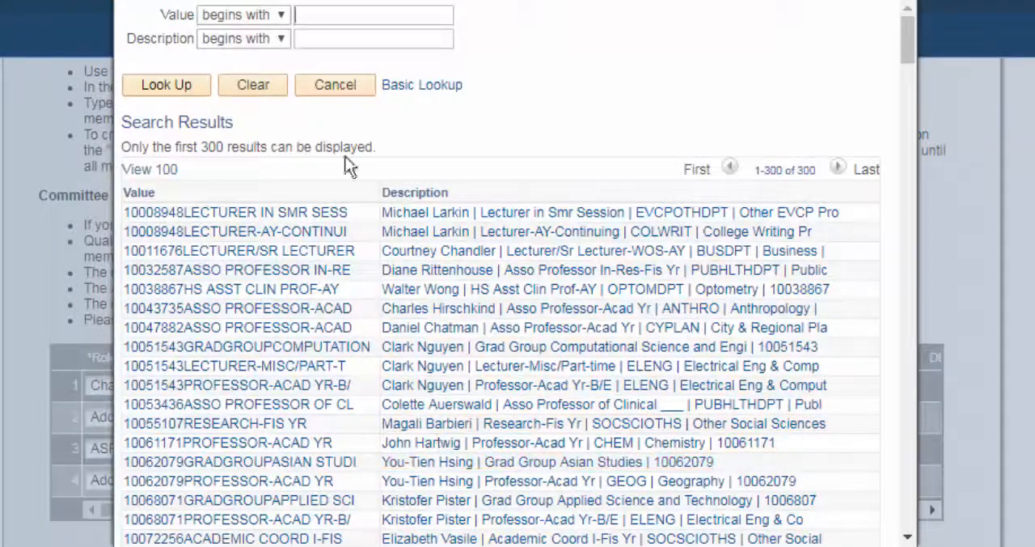
{"action": "left_click", "coordinate": [321, 33]}
{"action": "type", "text": "Nguyen"}
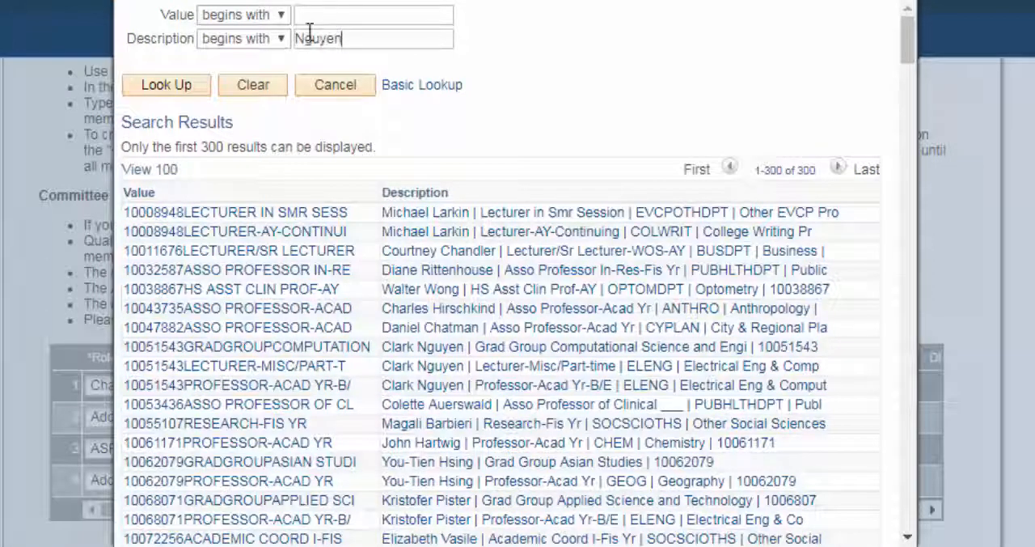
{"action": "left_click", "coordinate": [274, 39]}
{"action": "left_click", "coordinate": [268, 74]}
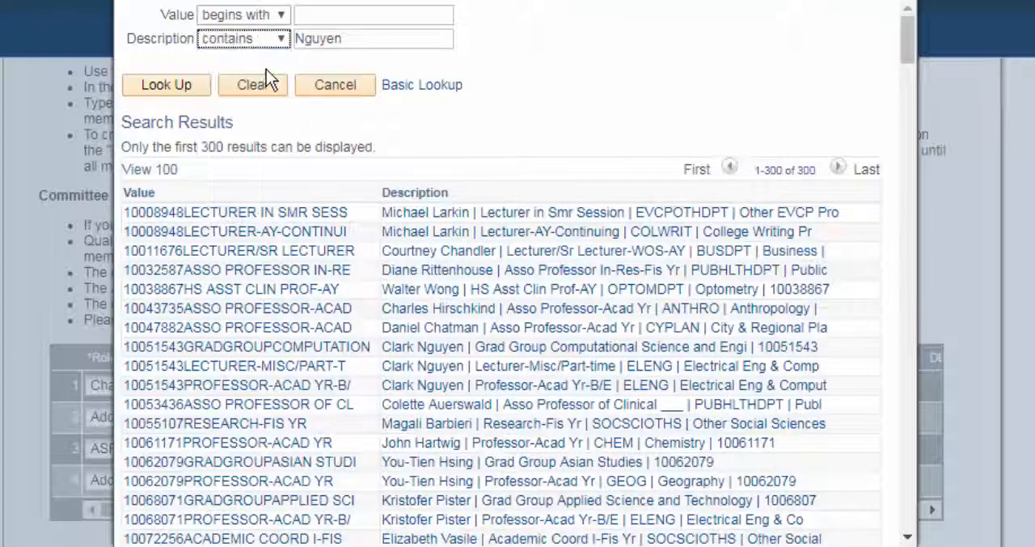
{"action": "left_click", "coordinate": [199, 83]}
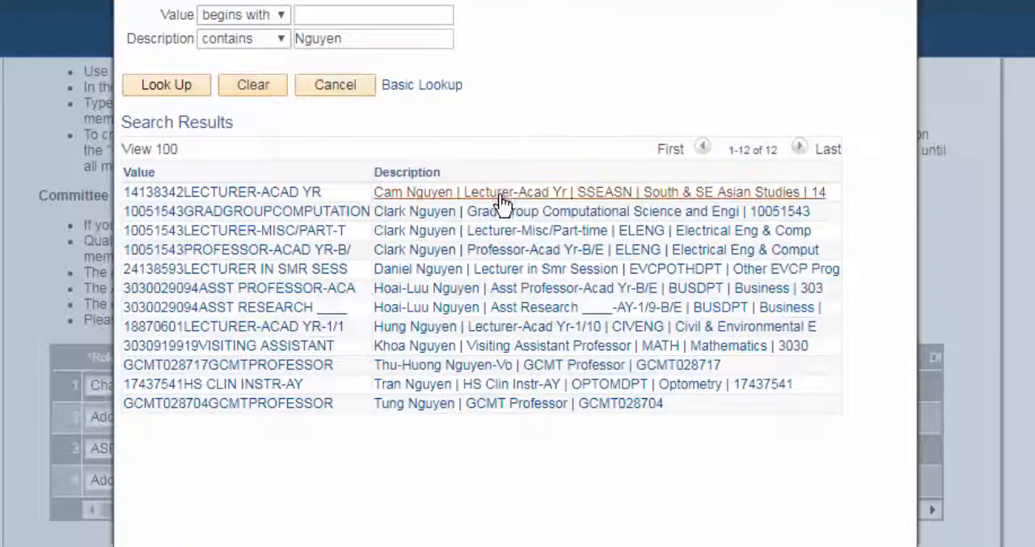
{"action": "left_click", "coordinate": [503, 254]}
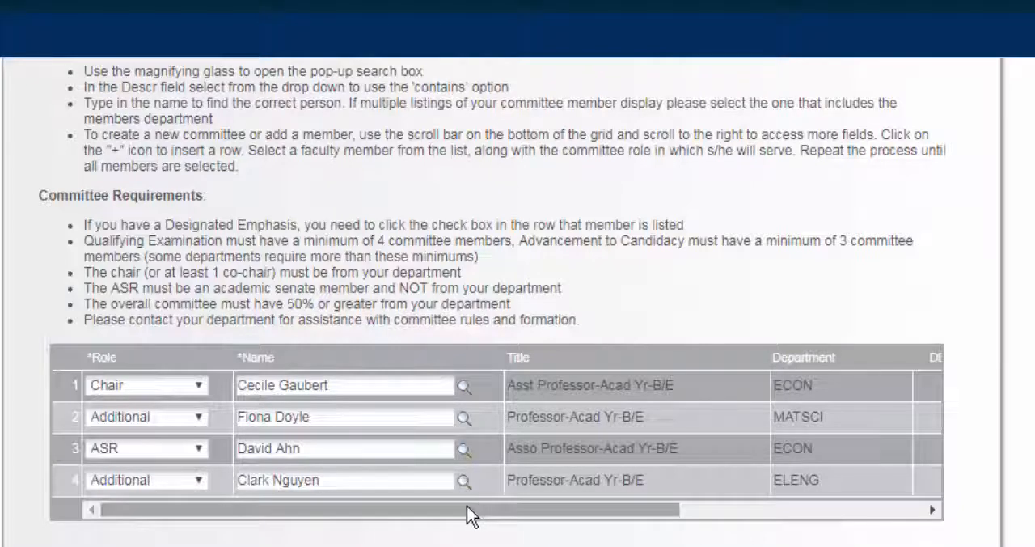
- Review the DE Rep and Senate columns of the committee grid, then the non-academic senate, exception request and file attachment sections
{"action": "mouse_move", "coordinate": [461, 507]}
{"action": "left_mouse_down"}
{"action": "mouse_move", "coordinate": [486, 506]}
{"action": "mouse_move", "coordinate": [462, 508]}
{"action": "left_mouse_up"}
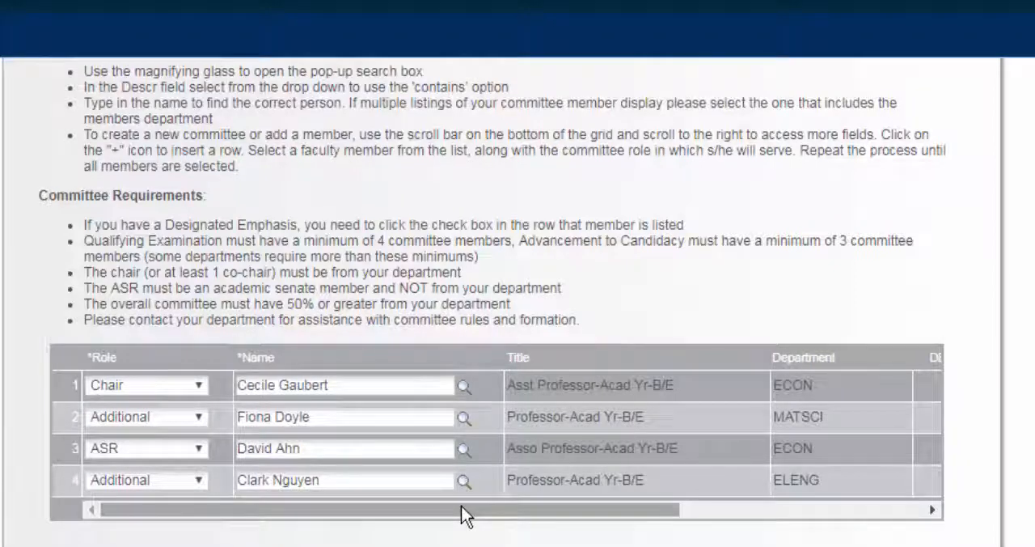
{"action": "left_click_drag", "start_coordinate": [461, 506], "coordinate": [704, 504]}
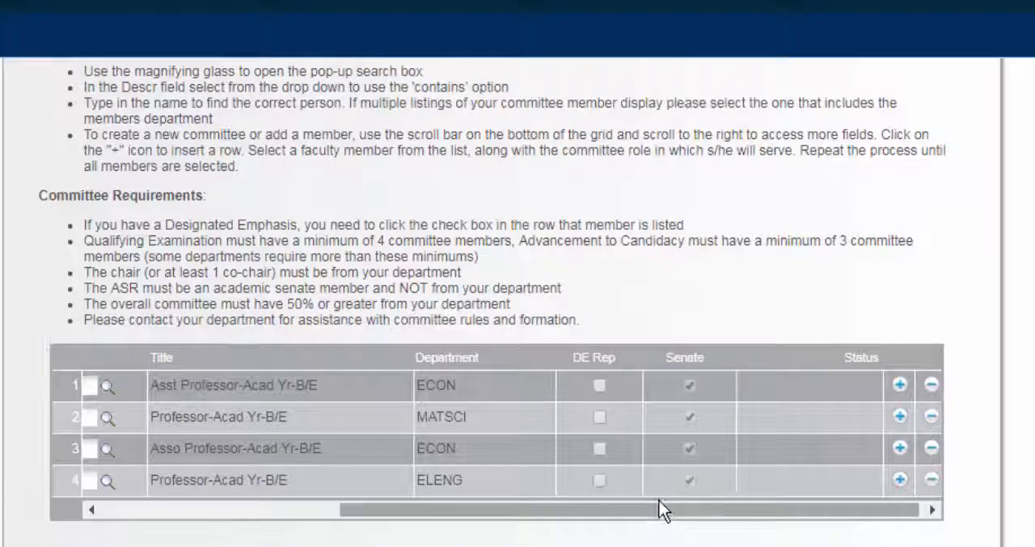
{"action": "scroll", "coordinate": [658, 498], "scroll_direction": "down", "scroll_amount": 3}
{"action": "scroll", "coordinate": [657, 498], "scroll_direction": "down", "scroll_amount": 6}
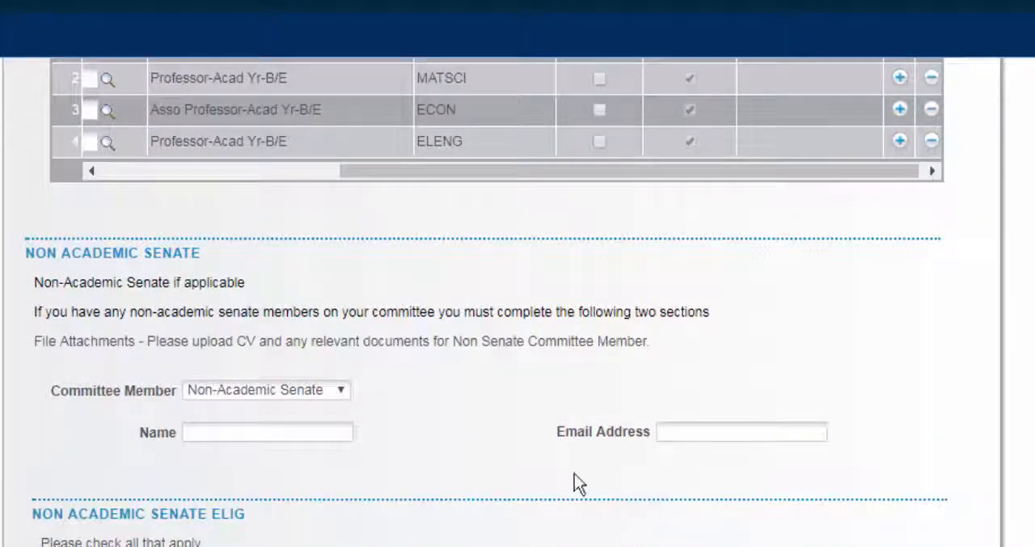
{"action": "scroll", "coordinate": [417, 468], "scroll_direction": "down", "scroll_amount": 3}
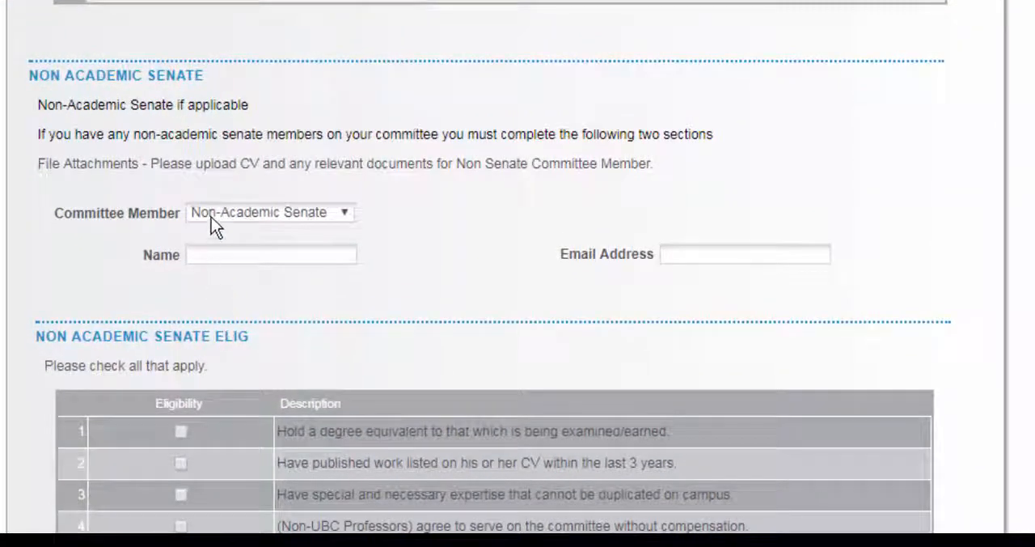
{"action": "scroll", "coordinate": [211, 217], "scroll_direction": "down", "scroll_amount": 5}
{"action": "scroll", "coordinate": [211, 217], "scroll_direction": "down", "scroll_amount": 3}
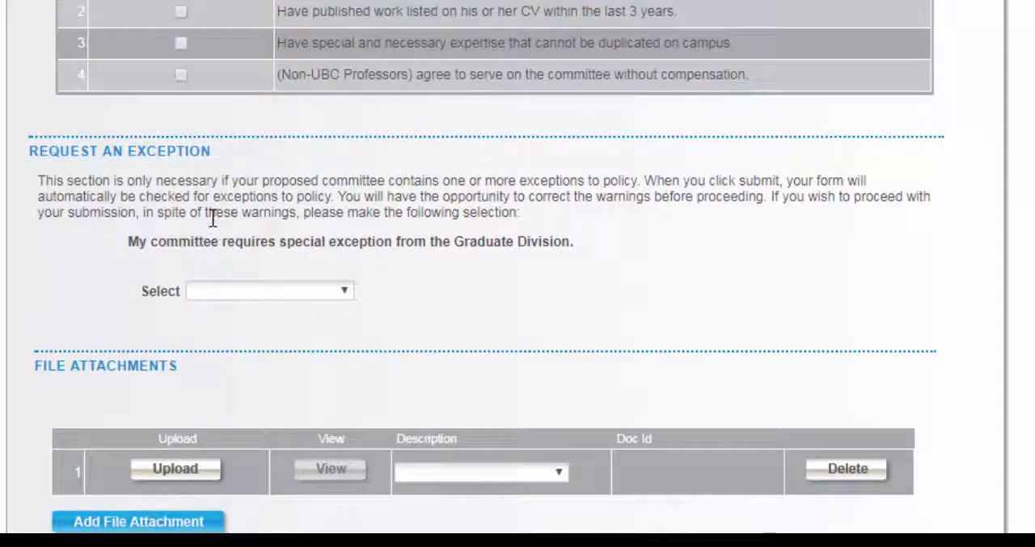
{"action": "scroll", "coordinate": [232, 257], "scroll_direction": "down", "scroll_amount": 2}
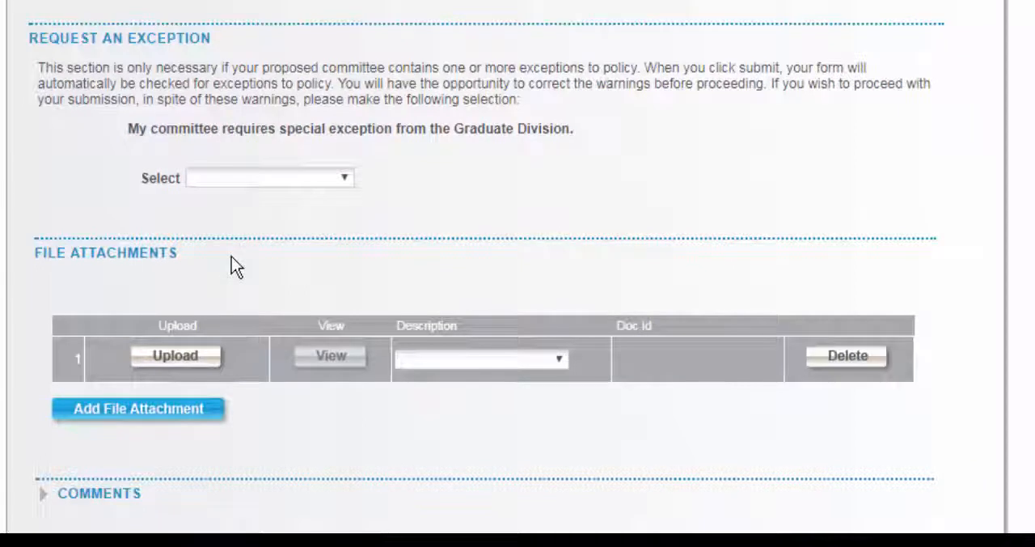
{"action": "scroll", "coordinate": [231, 257], "scroll_direction": "down", "scroll_amount": 2}
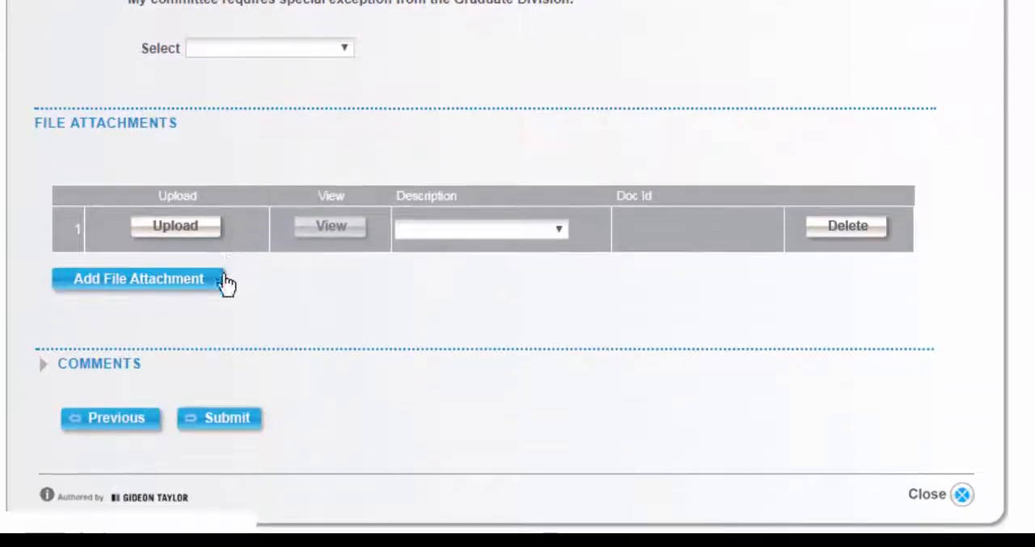
- Try to submit the application and dismiss the committee validation messages
{"action": "left_click", "coordinate": [237, 425]}
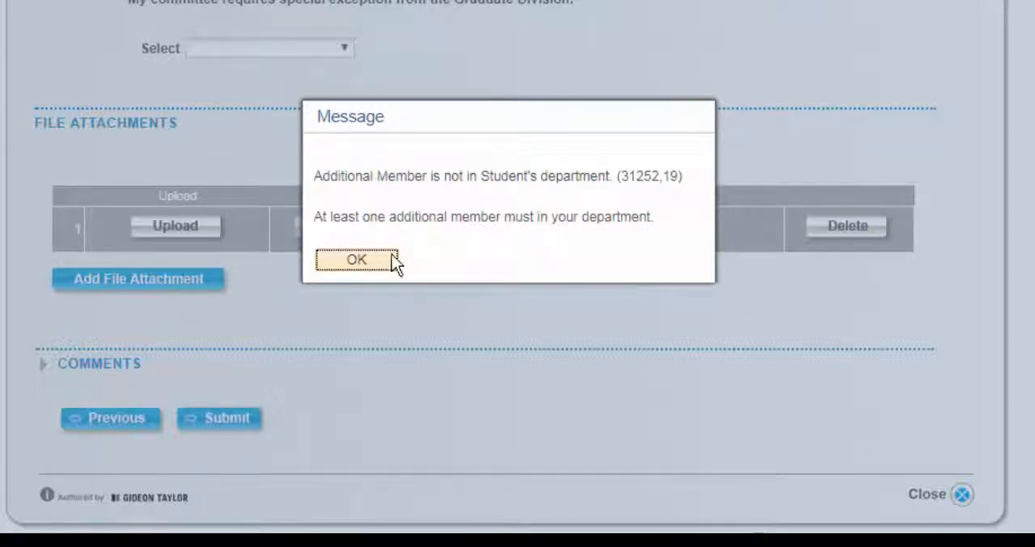
{"action": "left_click", "coordinate": [367, 260]}
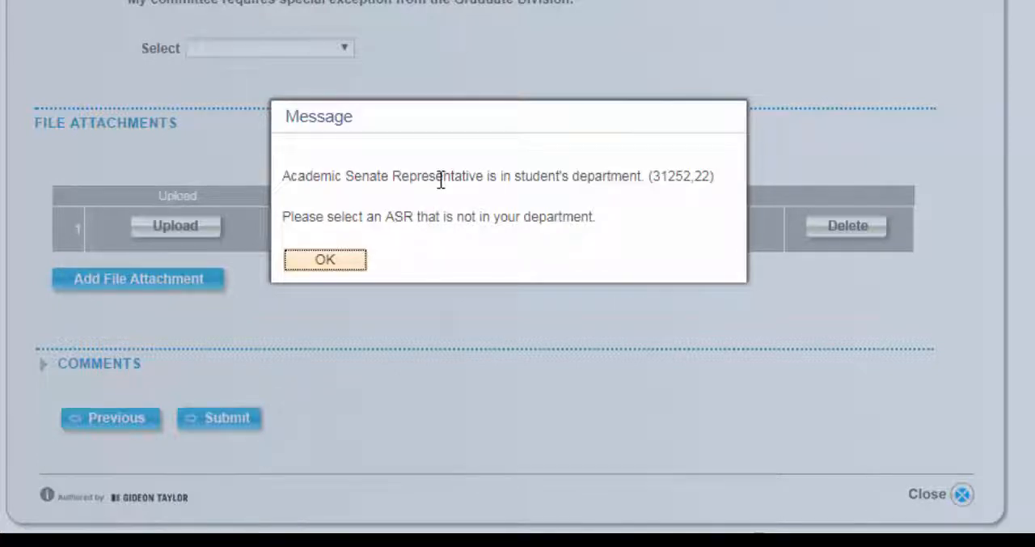
{"action": "left_click", "coordinate": [347, 256]}
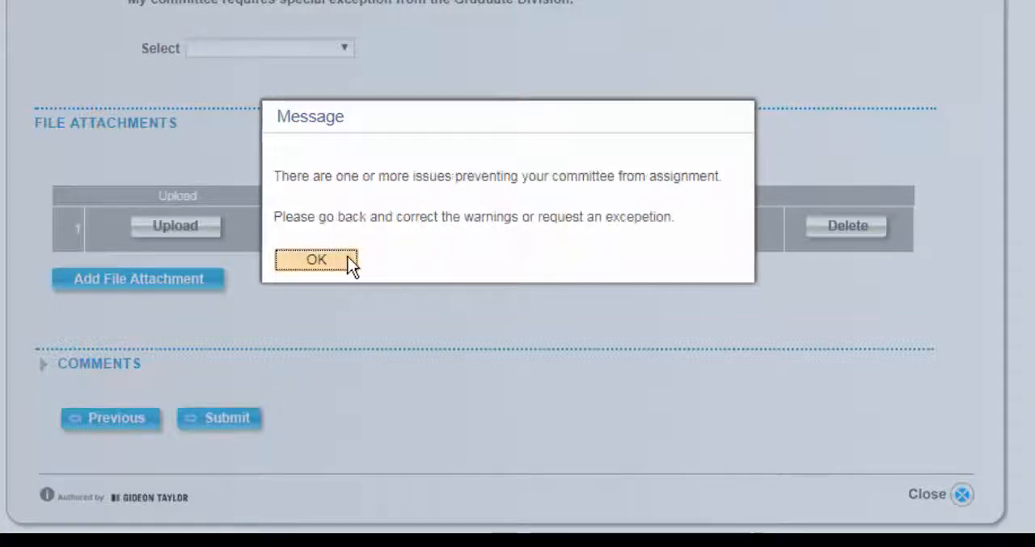
{"action": "left_click", "coordinate": [342, 257]}
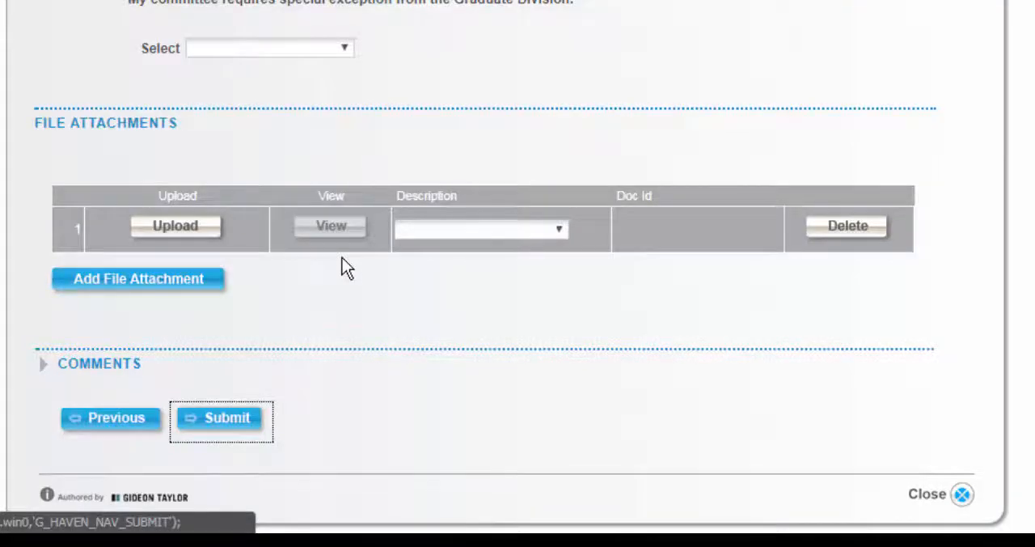
- Change the committee roles so that the row 3 member is Additional and the row 4 member is ASR
{"action": "scroll", "coordinate": [342, 257], "scroll_direction": "up", "scroll_amount": 14}
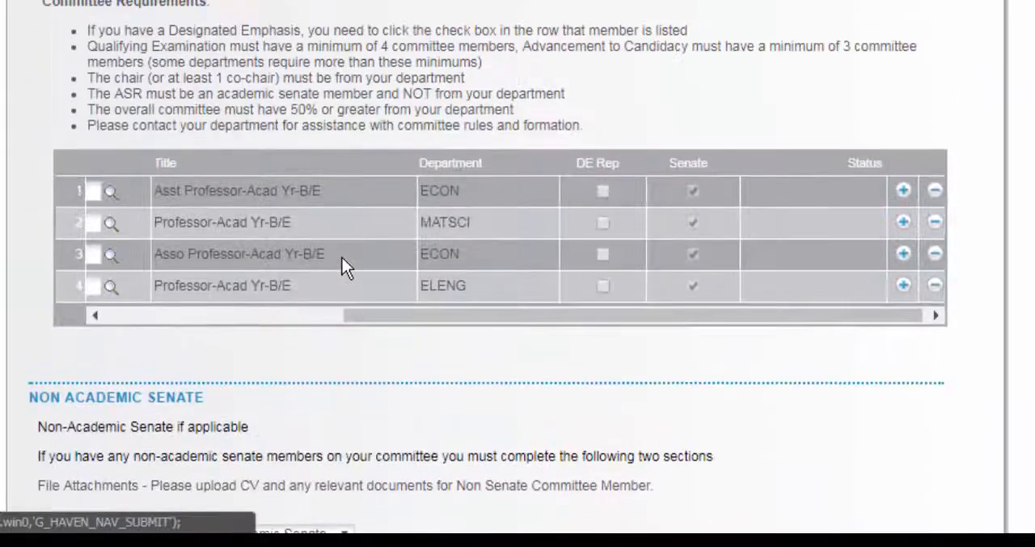
{"action": "scroll", "coordinate": [342, 257], "scroll_direction": "up", "scroll_amount": 3}
{"action": "left_click_drag", "start_coordinate": [428, 428], "coordinate": [131, 429]}
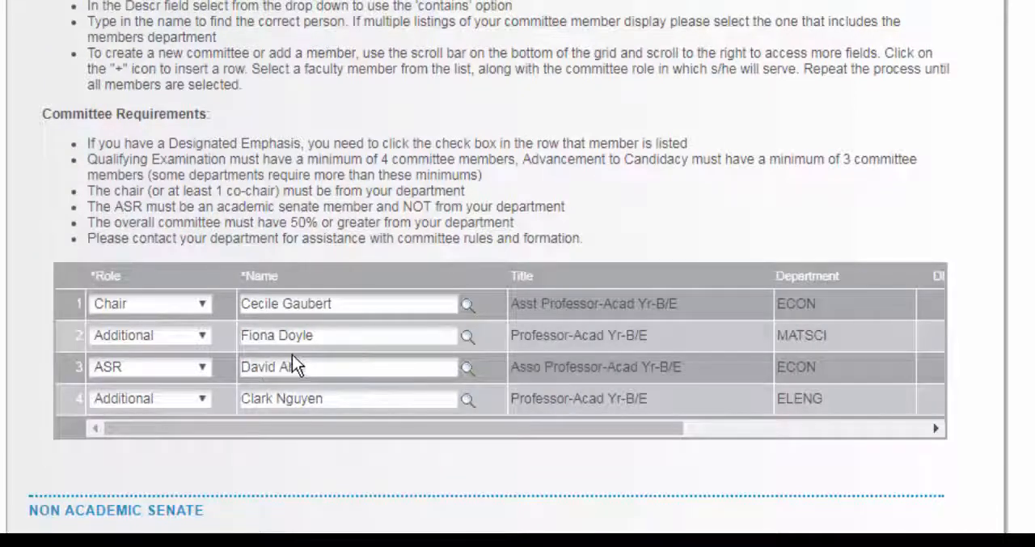
{"action": "left_click", "coordinate": [174, 367]}
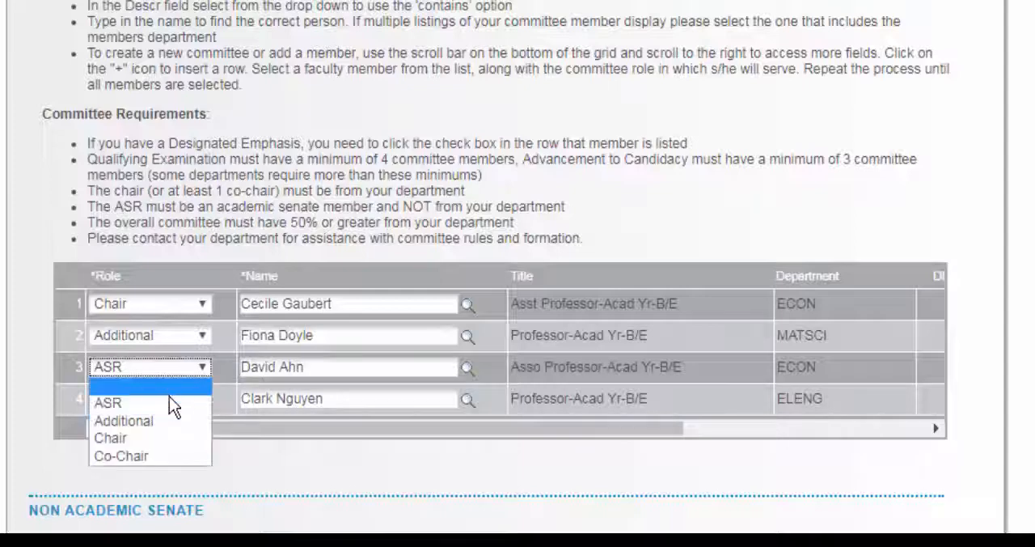
{"action": "left_click", "coordinate": [160, 422]}
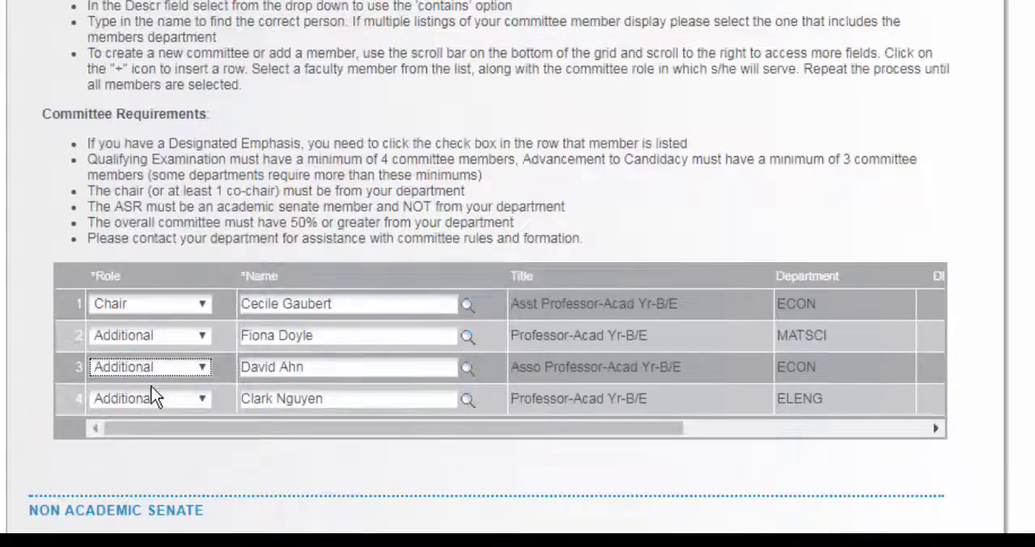
{"action": "left_click", "coordinate": [152, 400]}
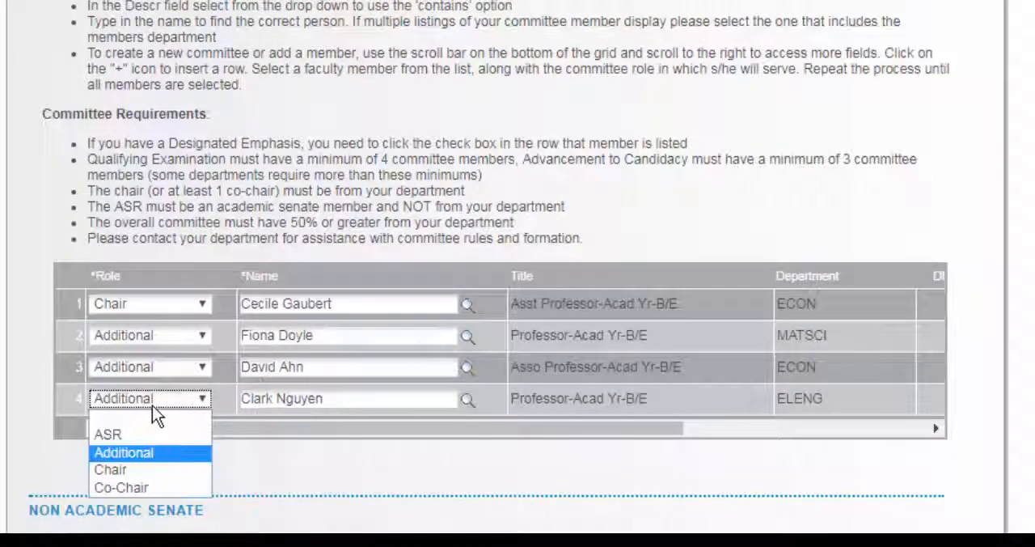
{"action": "left_click", "coordinate": [134, 433]}
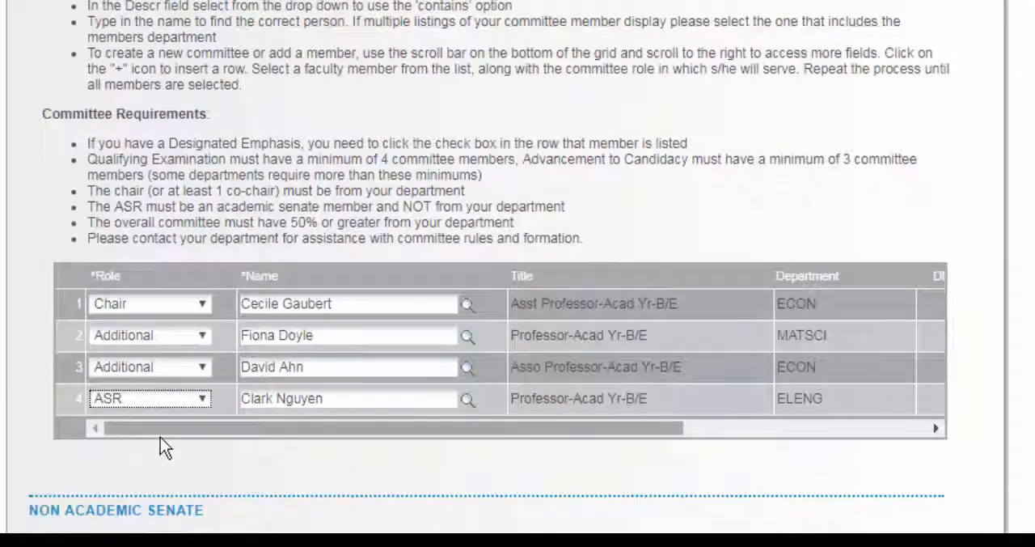
- Check the options for requesting a special exception, leave the selection blank, and submit the application
{"action": "scroll", "coordinate": [160, 437], "scroll_direction": "down", "scroll_amount": 7}
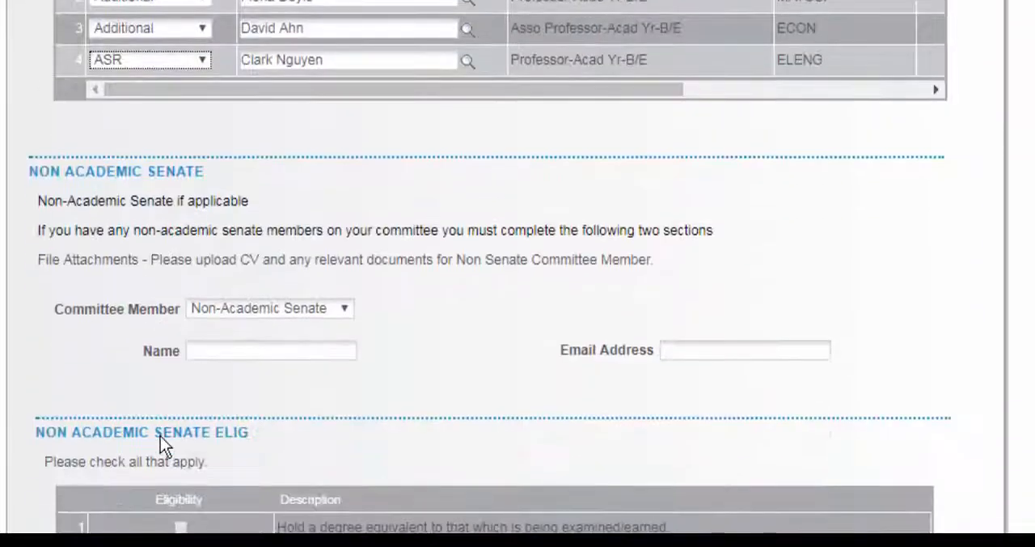
{"action": "scroll", "coordinate": [160, 444], "scroll_direction": "down", "scroll_amount": 3}
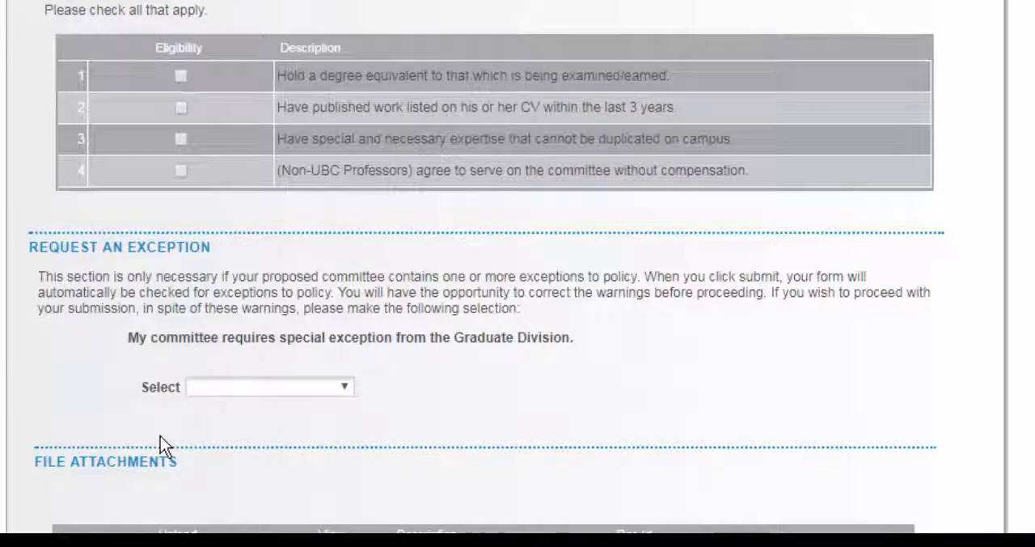
{"action": "scroll", "coordinate": [160, 444], "scroll_direction": "down", "scroll_amount": 2}
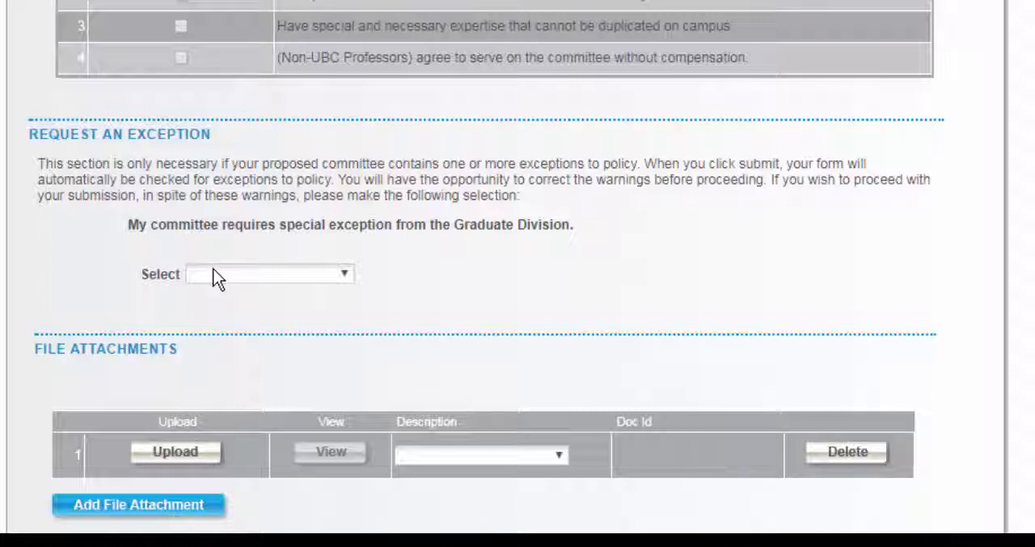
{"action": "left_click", "coordinate": [215, 276]}
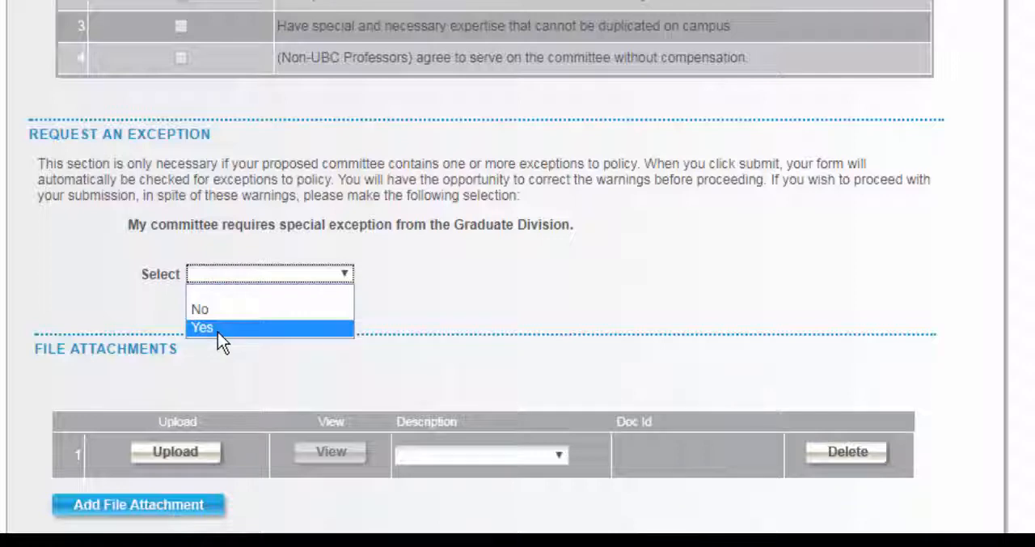
{"action": "left_click", "coordinate": [207, 271]}
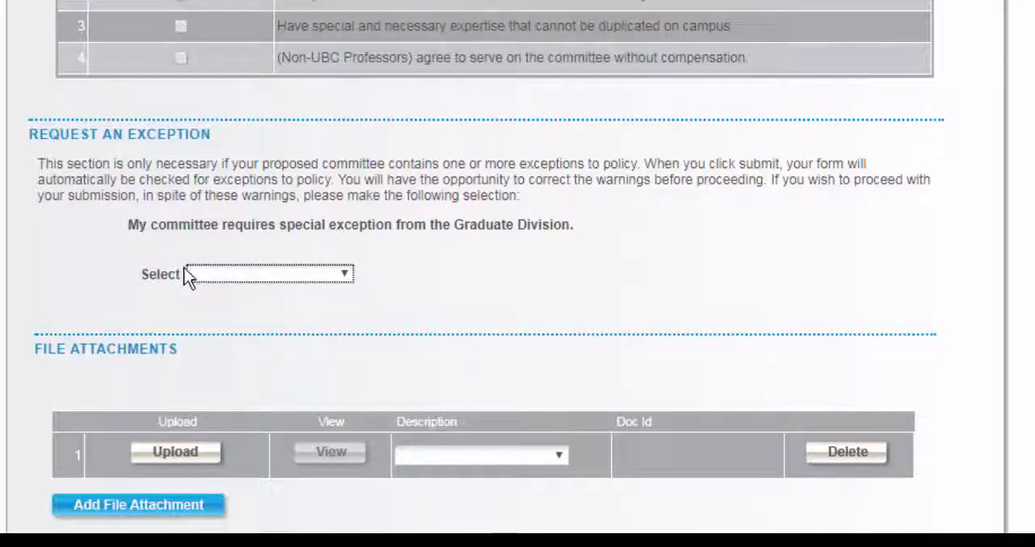
{"action": "scroll", "coordinate": [162, 246], "scroll_direction": "down", "scroll_amount": 3}
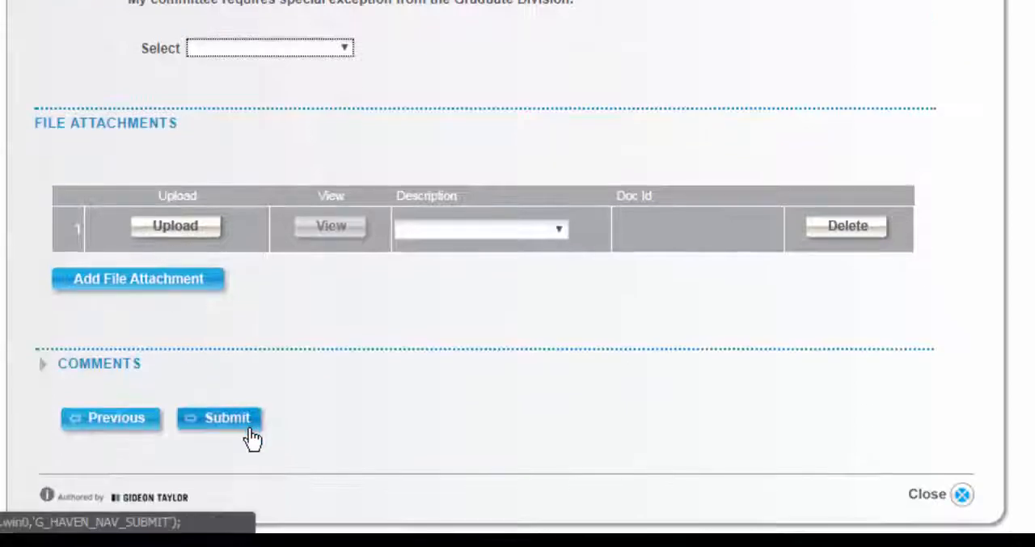
{"action": "left_click", "coordinate": [251, 435]}
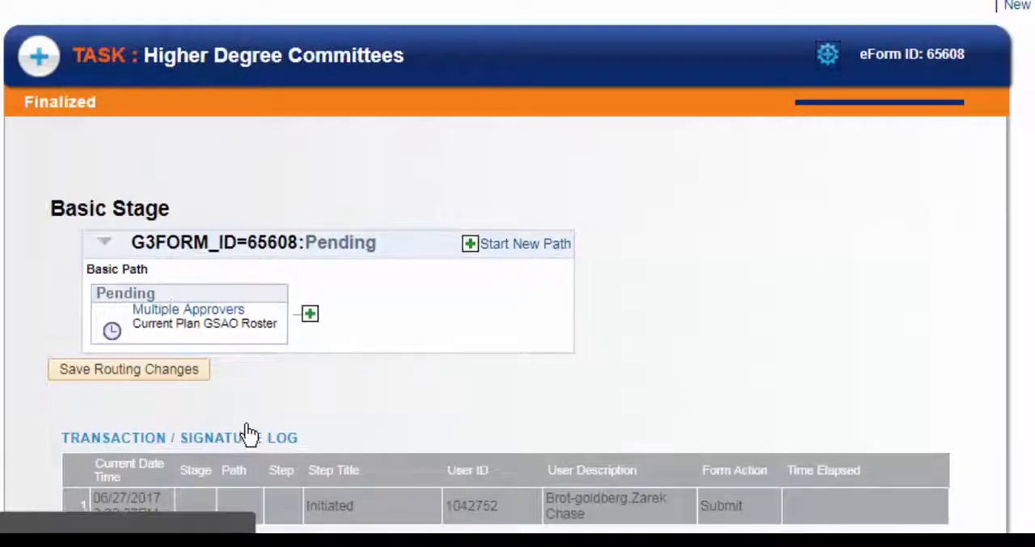